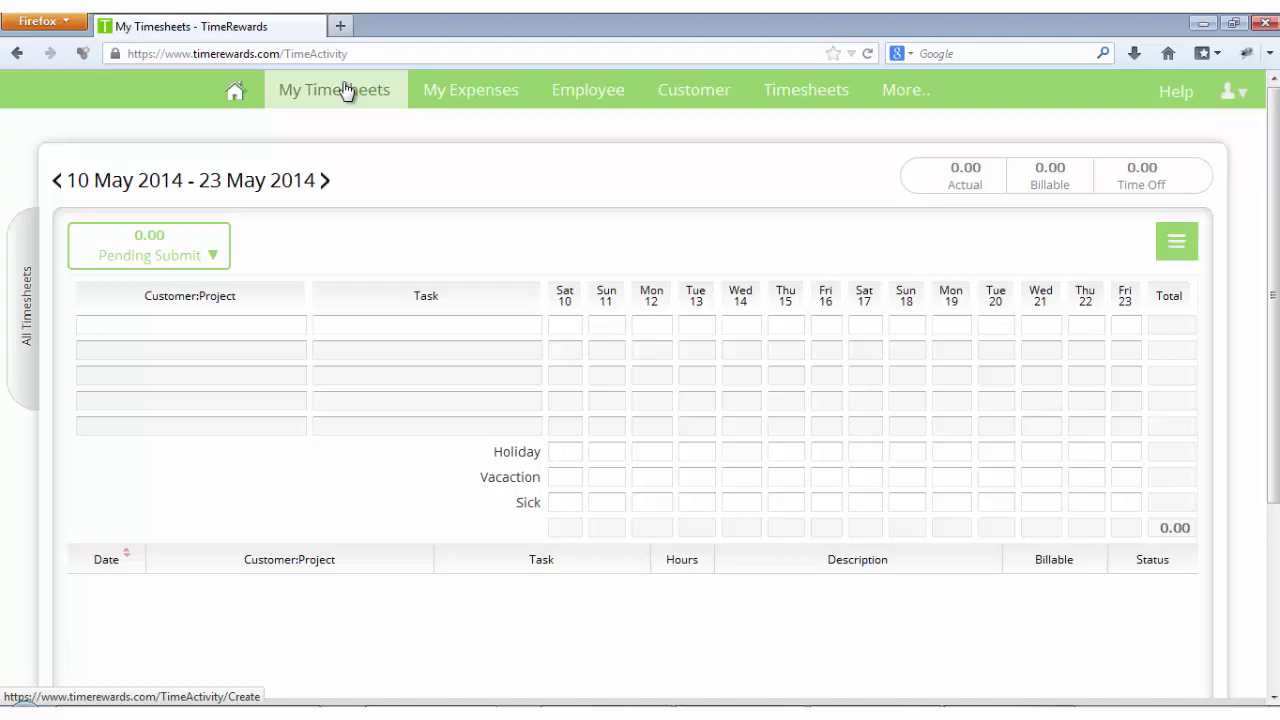
# - Look at the timesheet in Day View and Month View, and return to Week View
pyautogui.click(1180, 244)
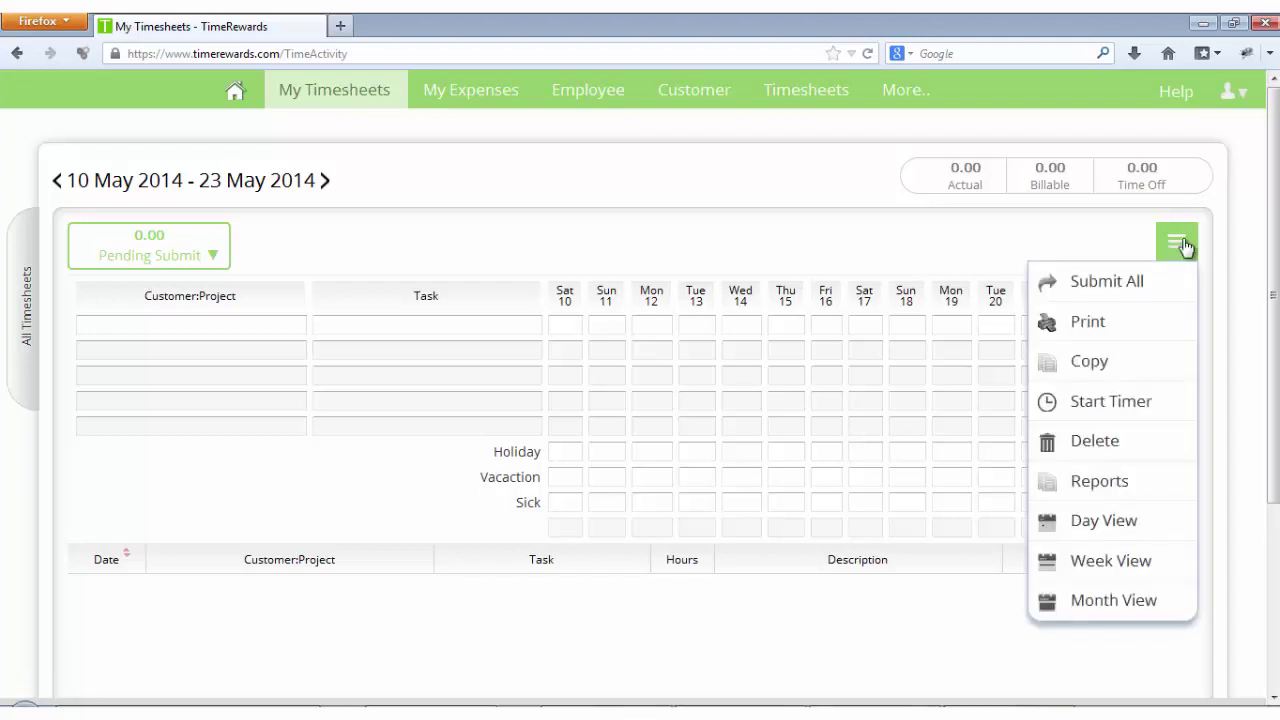
pyautogui.click(1125, 528)
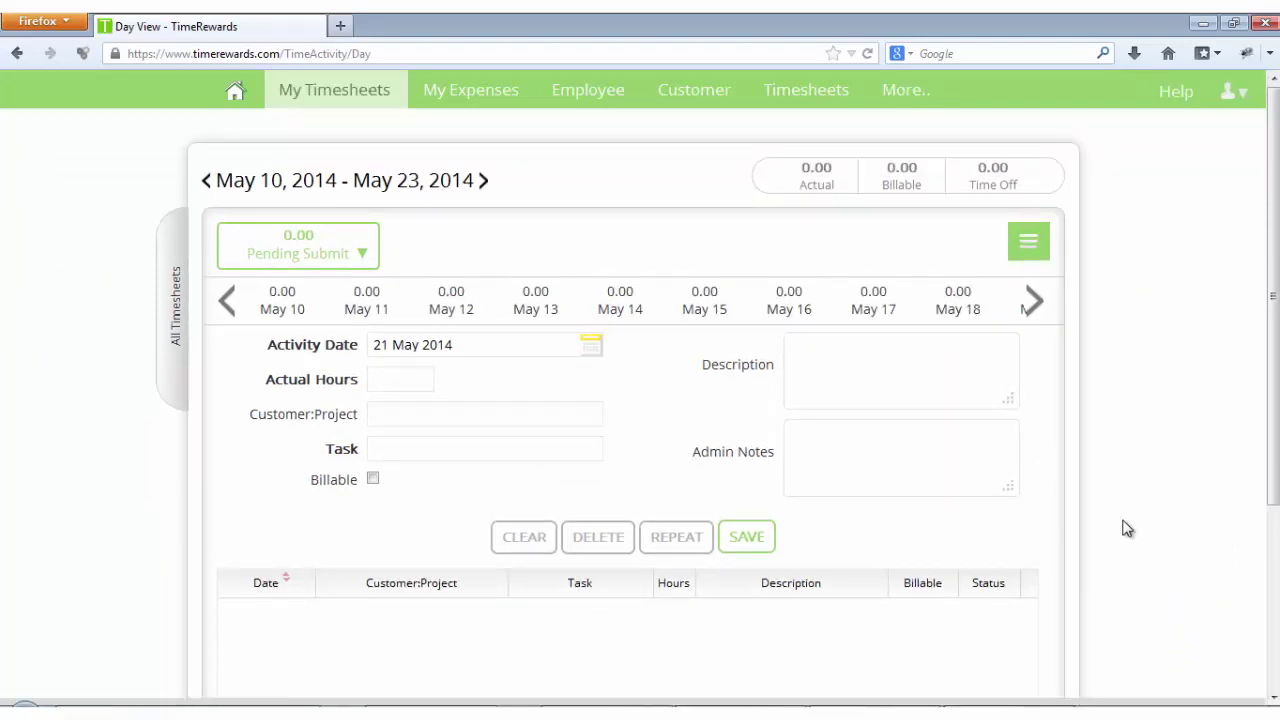
pyautogui.click(1027, 250)
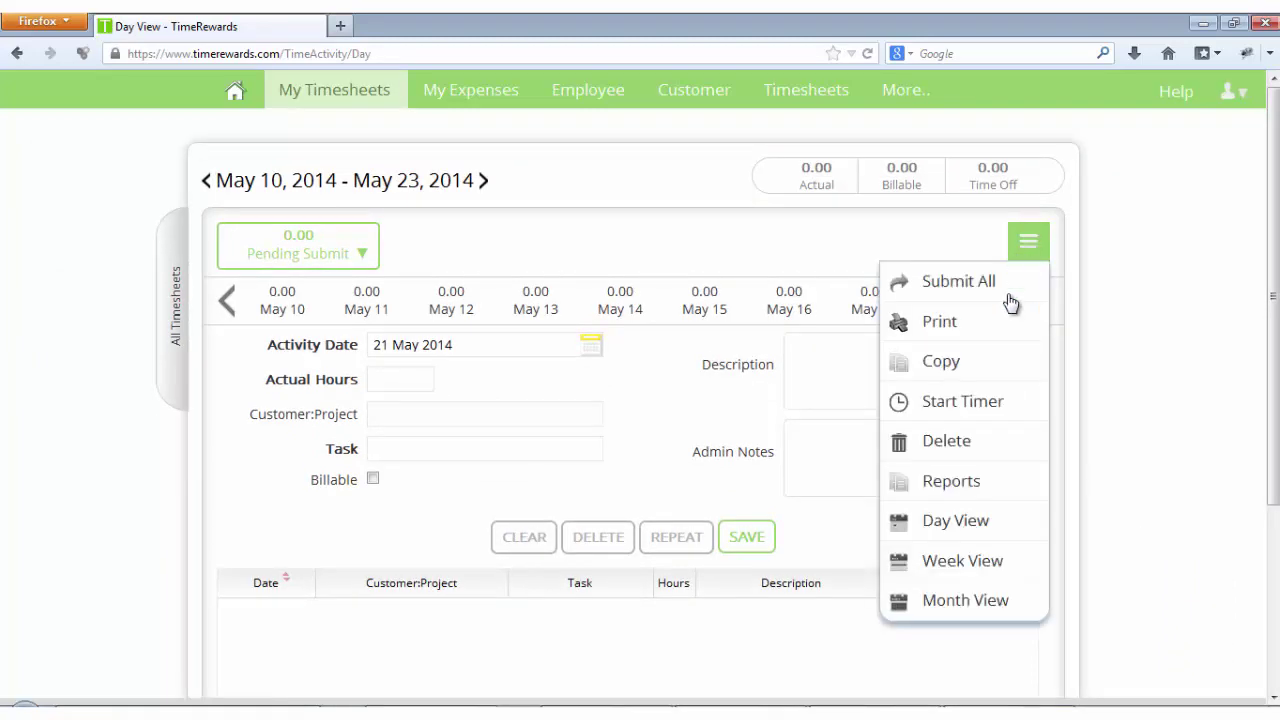
pyautogui.click(971, 601)
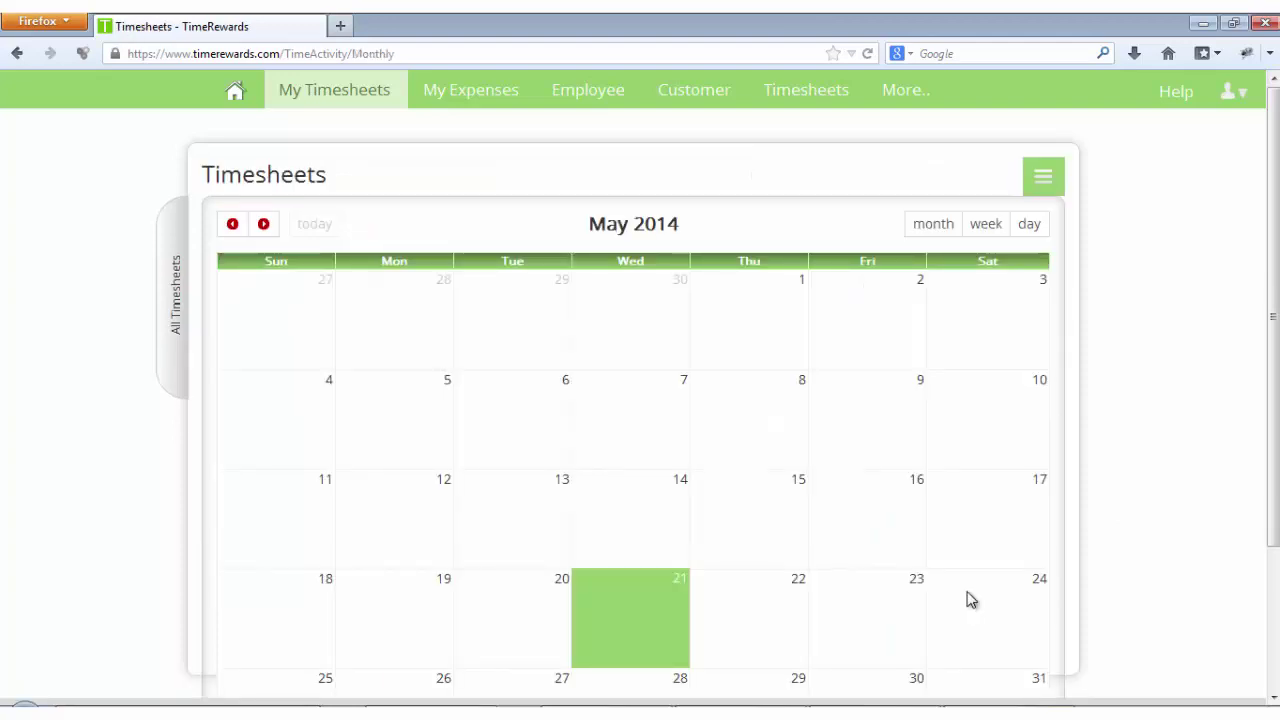
pyautogui.click(1035, 182)
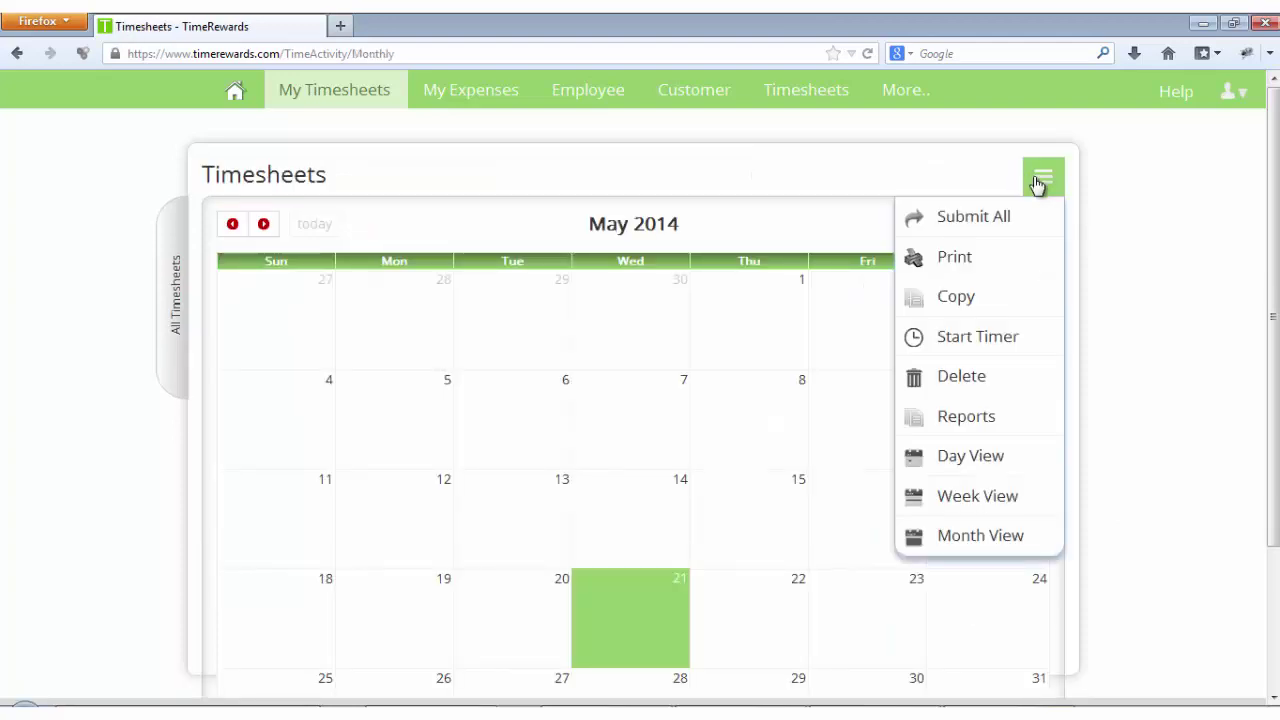
pyautogui.click(970, 497)
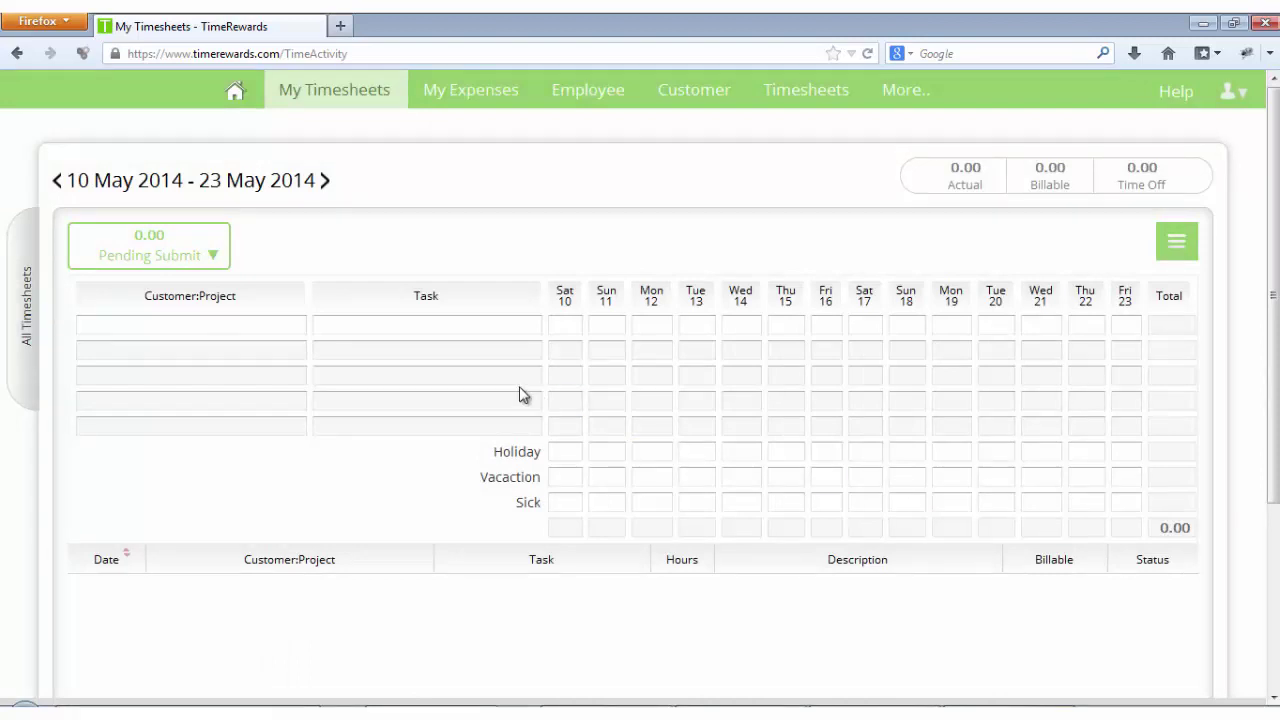
# - Set the first timesheet row to the customer's Residential project with the task Installation
pyautogui.click(302, 327)
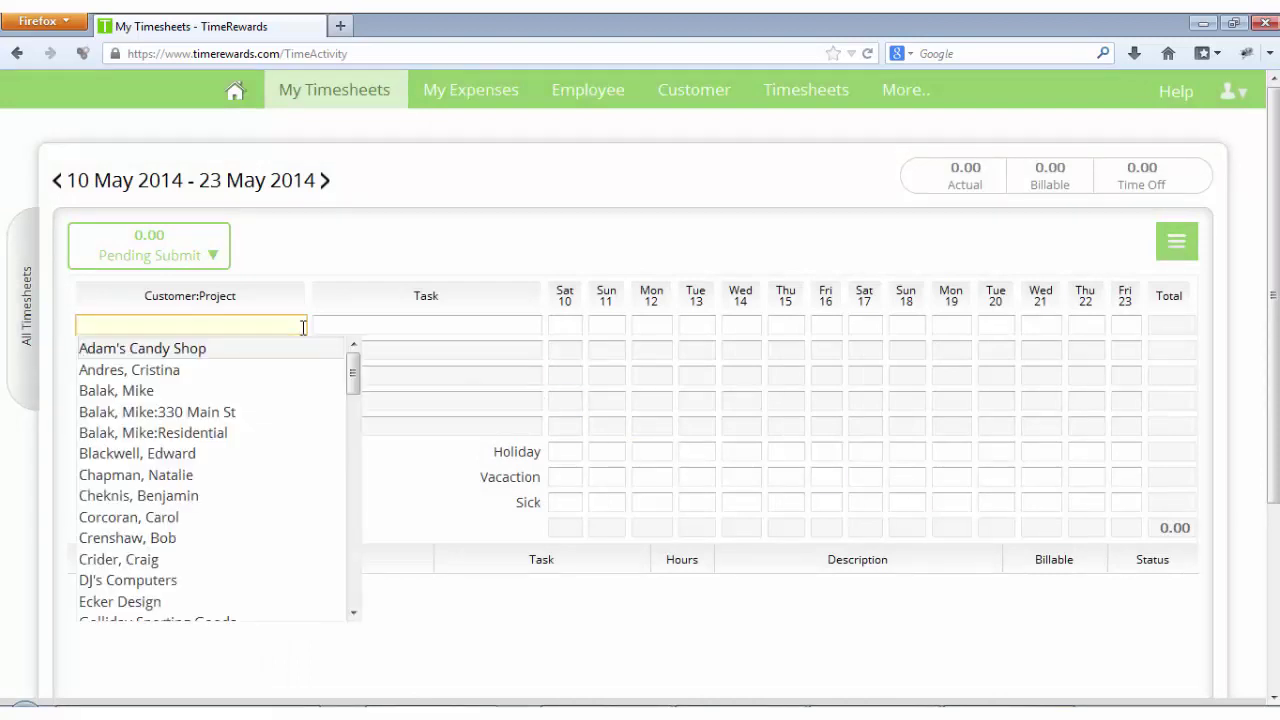
pyautogui.click(234, 432)
pyautogui.click(375, 323)
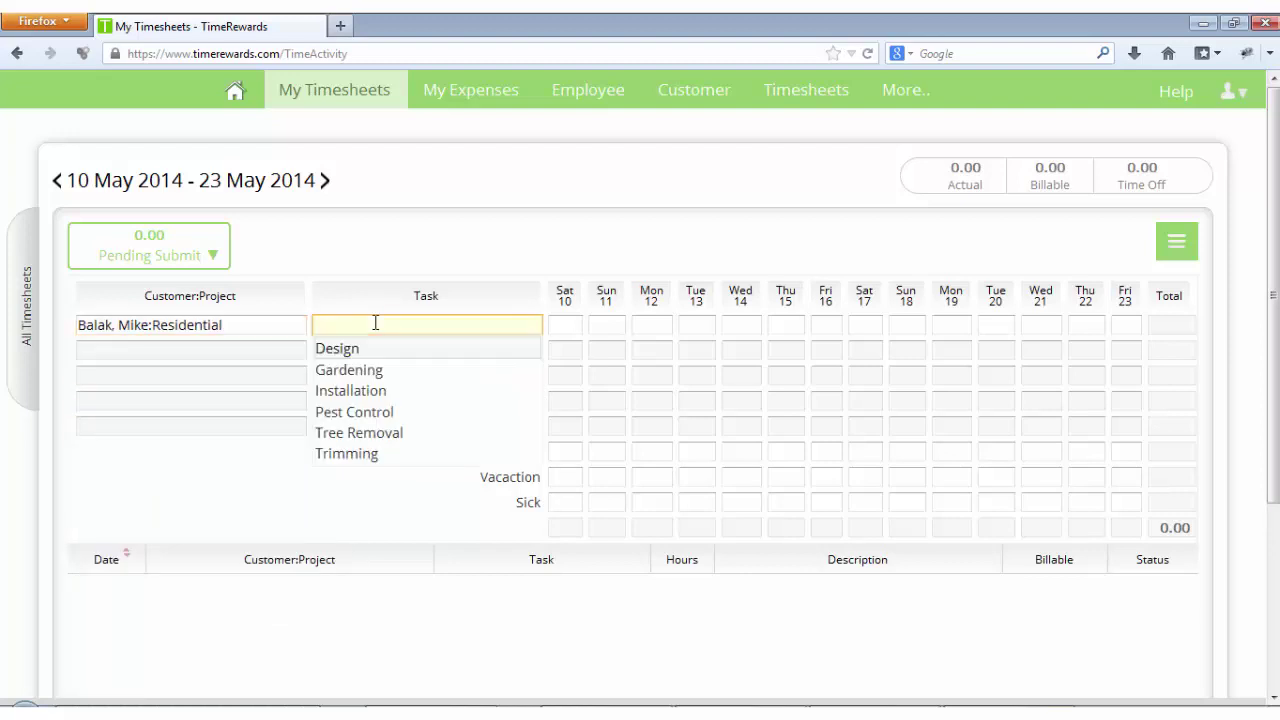
pyautogui.click(373, 390)
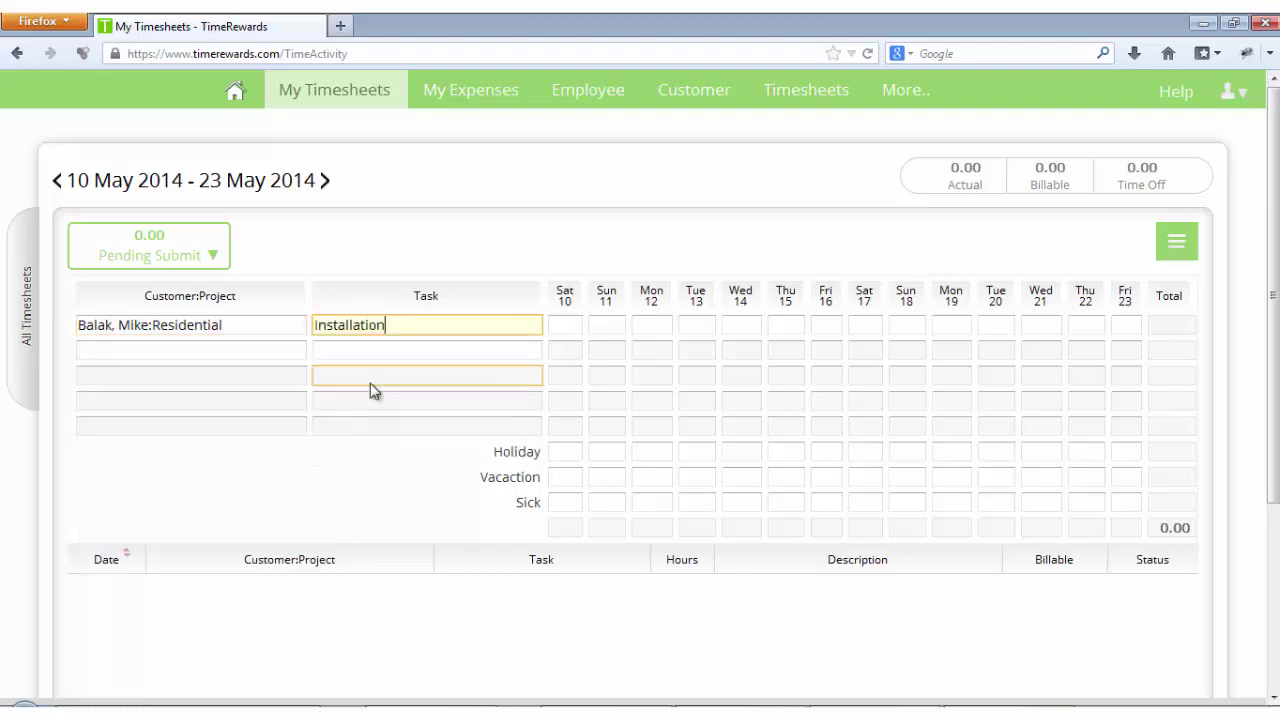
# - Enter 4 hours each for Mon 12, Tue 13 and Wed 14 in the Installation row
pyautogui.click(641, 323)
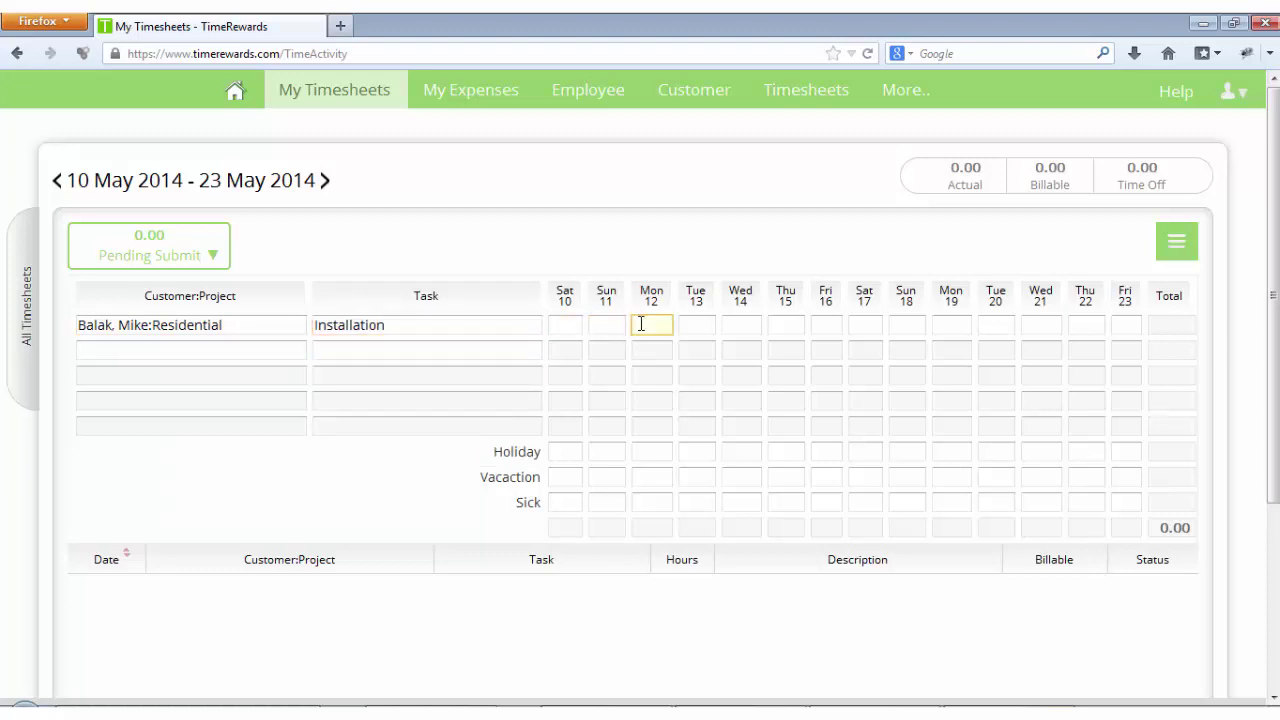
pyautogui.write('4')
pyautogui.press('Tab')
pyautogui.write('4')
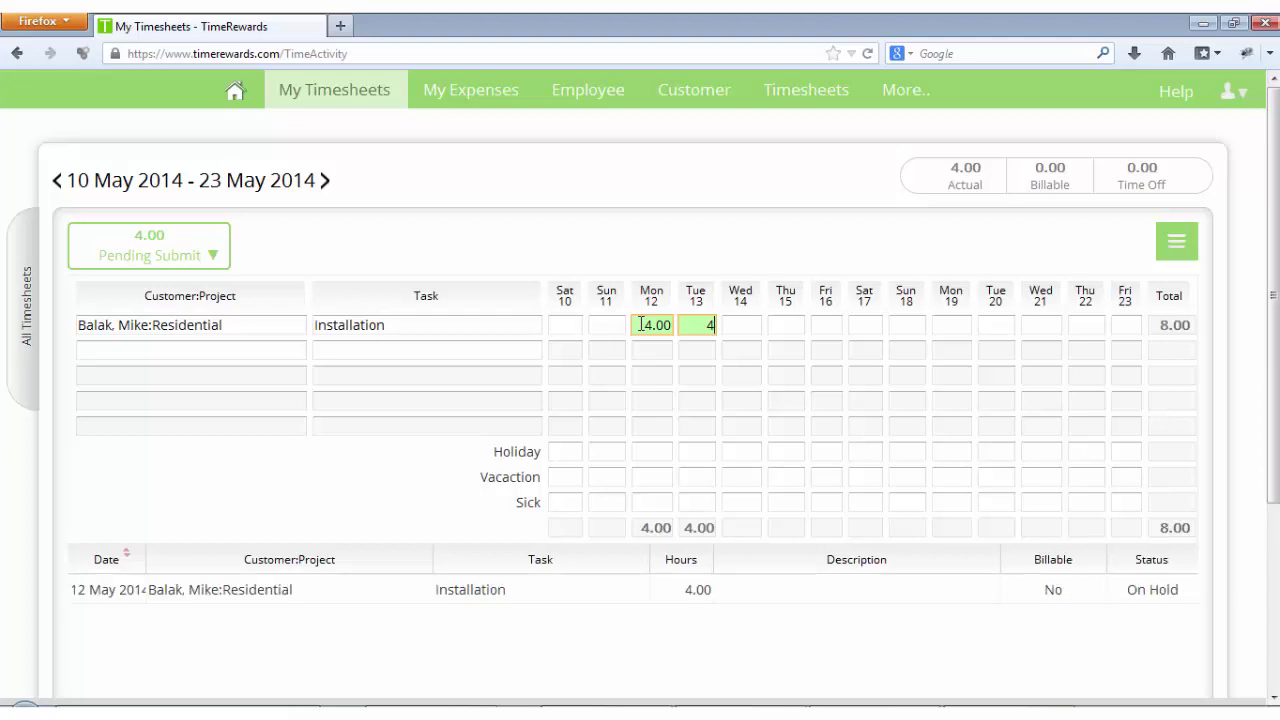
pyautogui.press('Tab')
pyautogui.write('4')
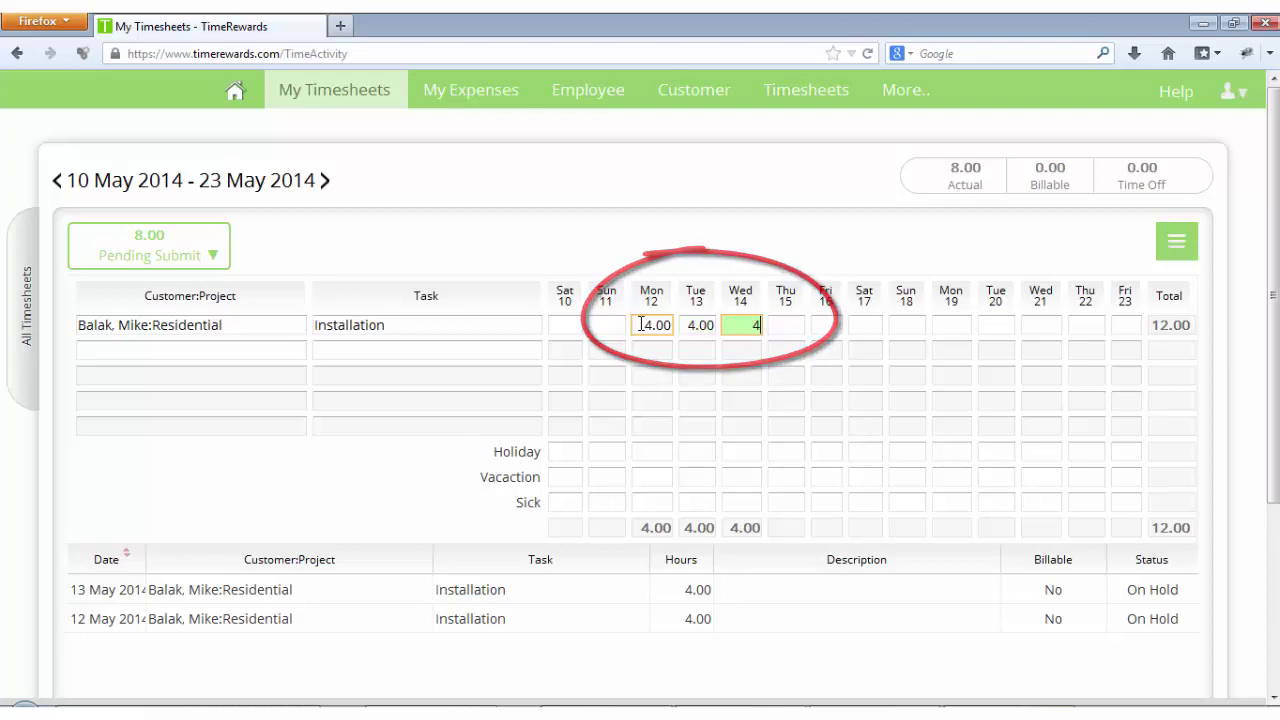
pyautogui.press('Tab')
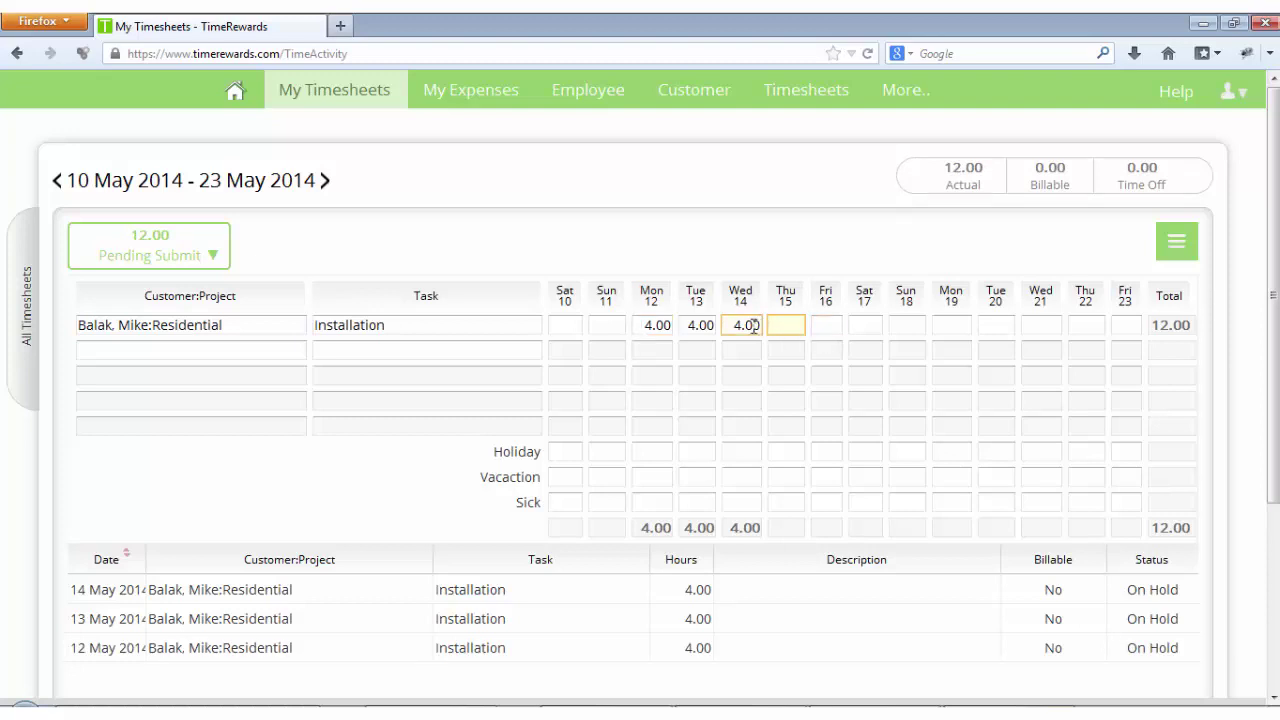
# - Mark the Wed 14 May time activity as billable with the description "Repaired xxx" and save it
pyautogui.doubleClick(753, 326)
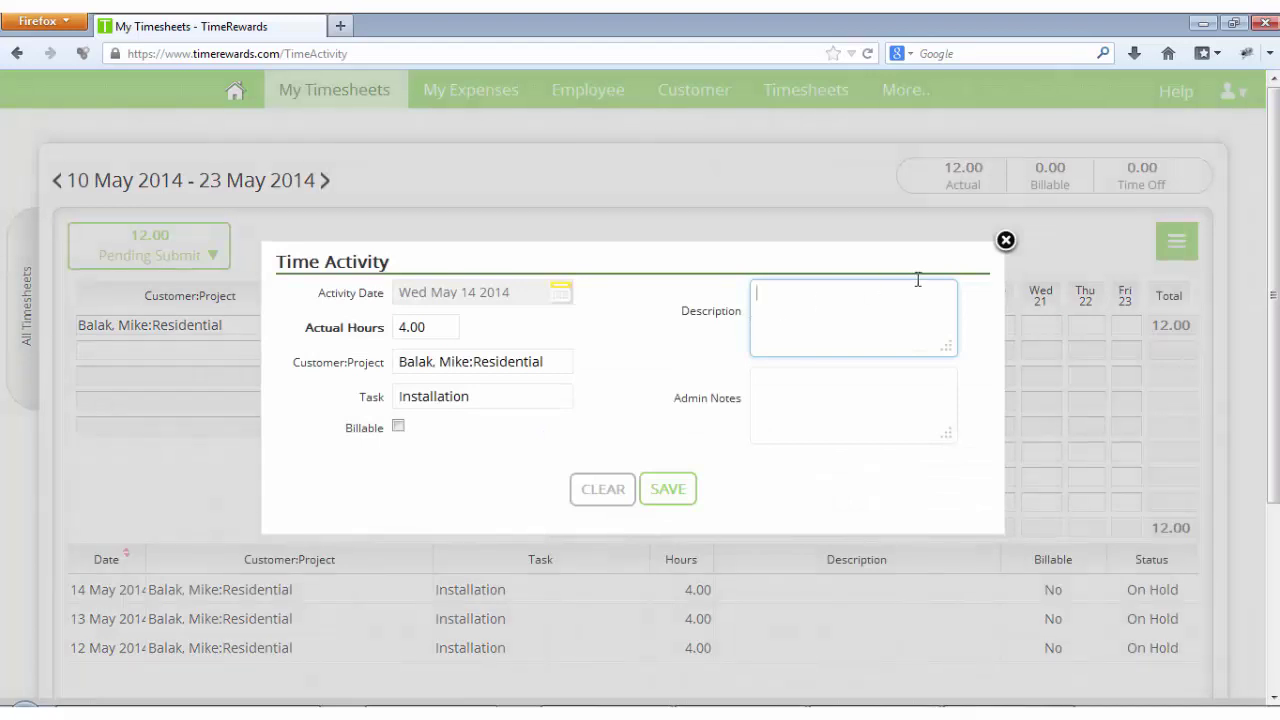
pyautogui.click(1005, 241)
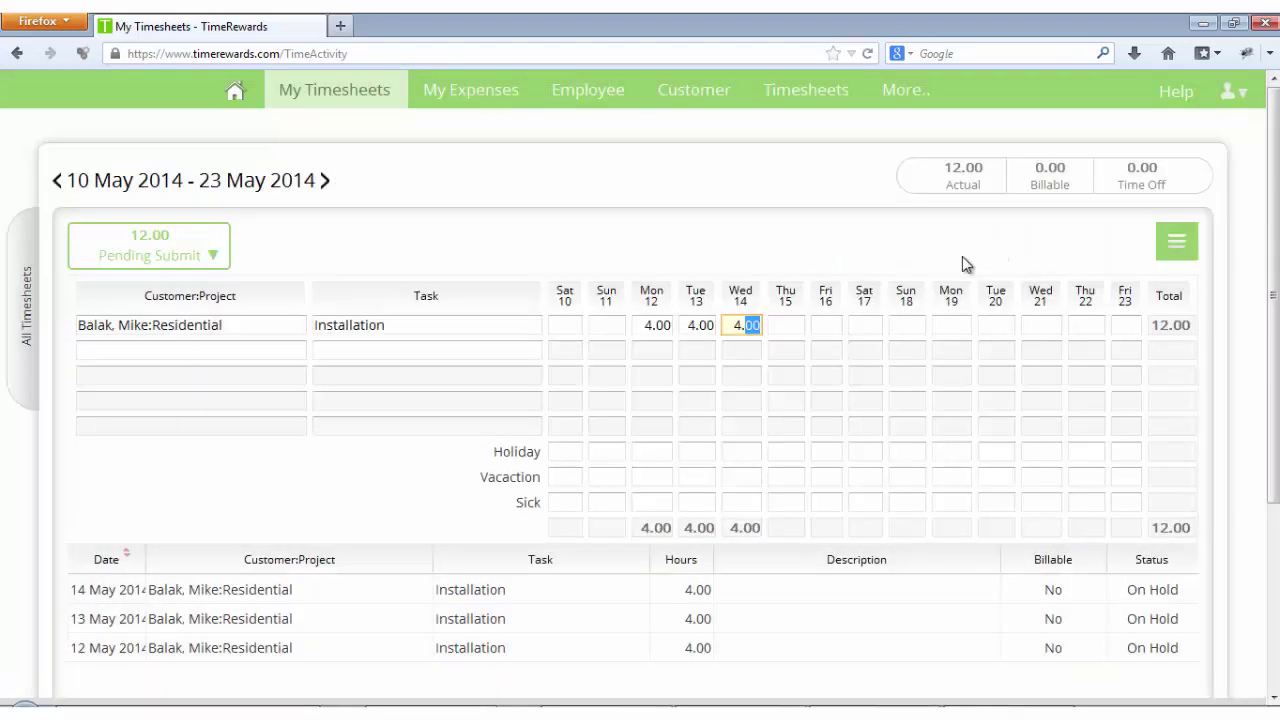
pyautogui.click(760, 324)
pyautogui.doubleClick(760, 325)
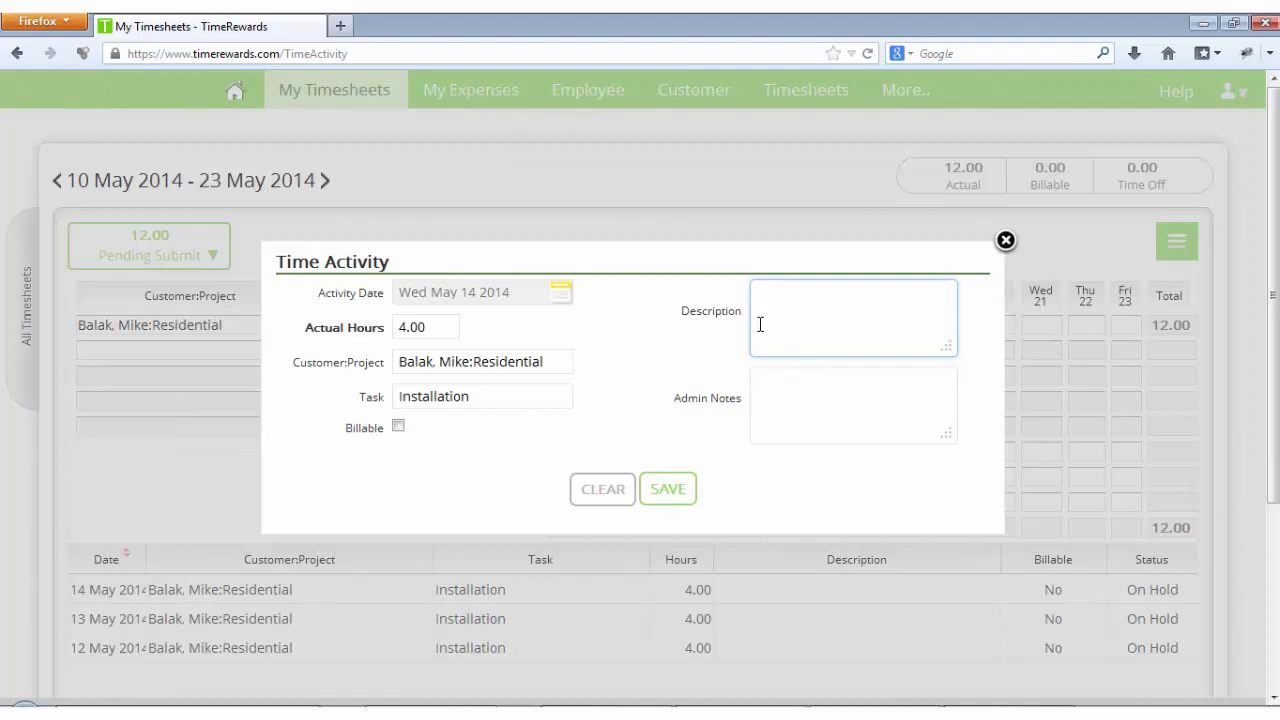
pyautogui.click(399, 427)
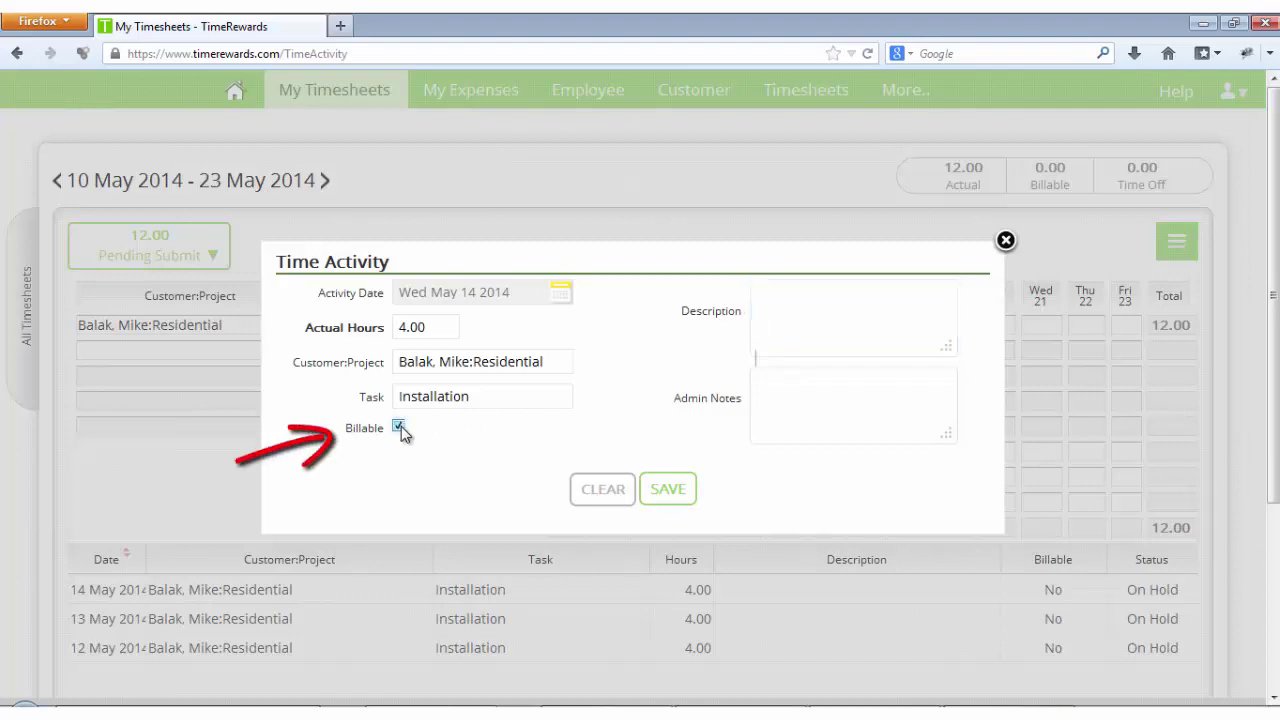
pyautogui.click(837, 325)
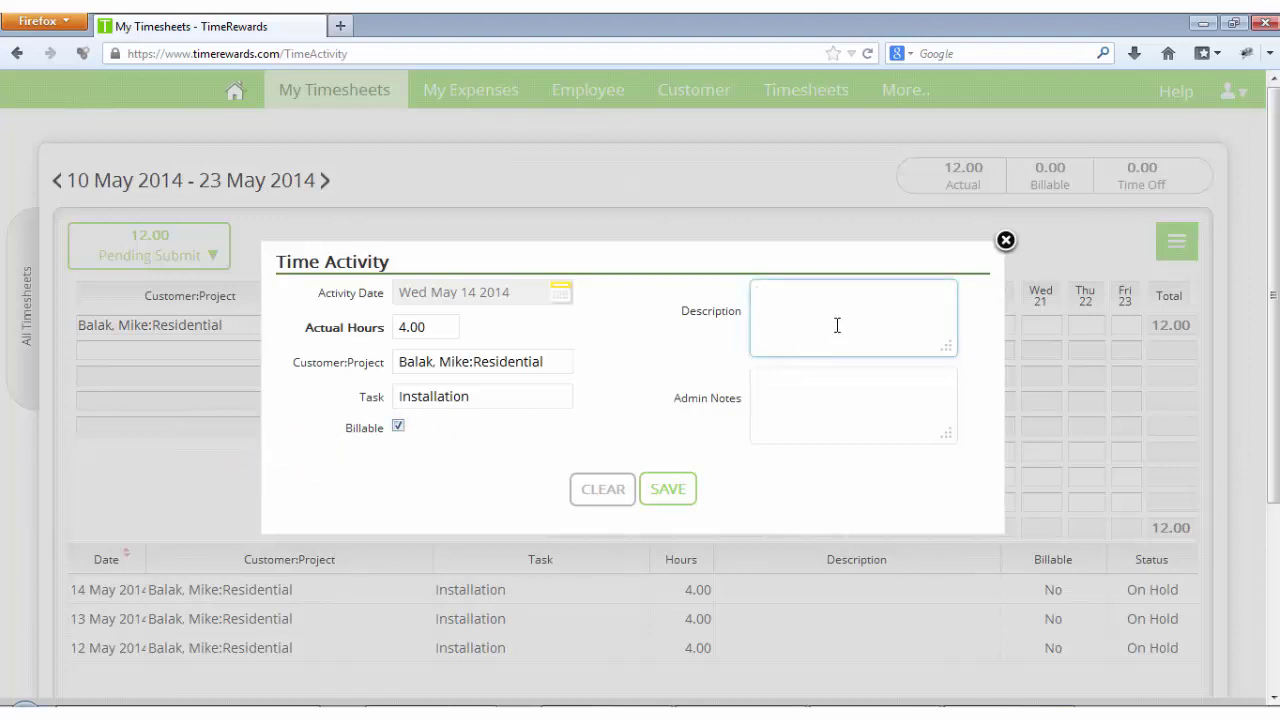
pyautogui.write('Repaired xxx')
pyautogui.click(666, 495)
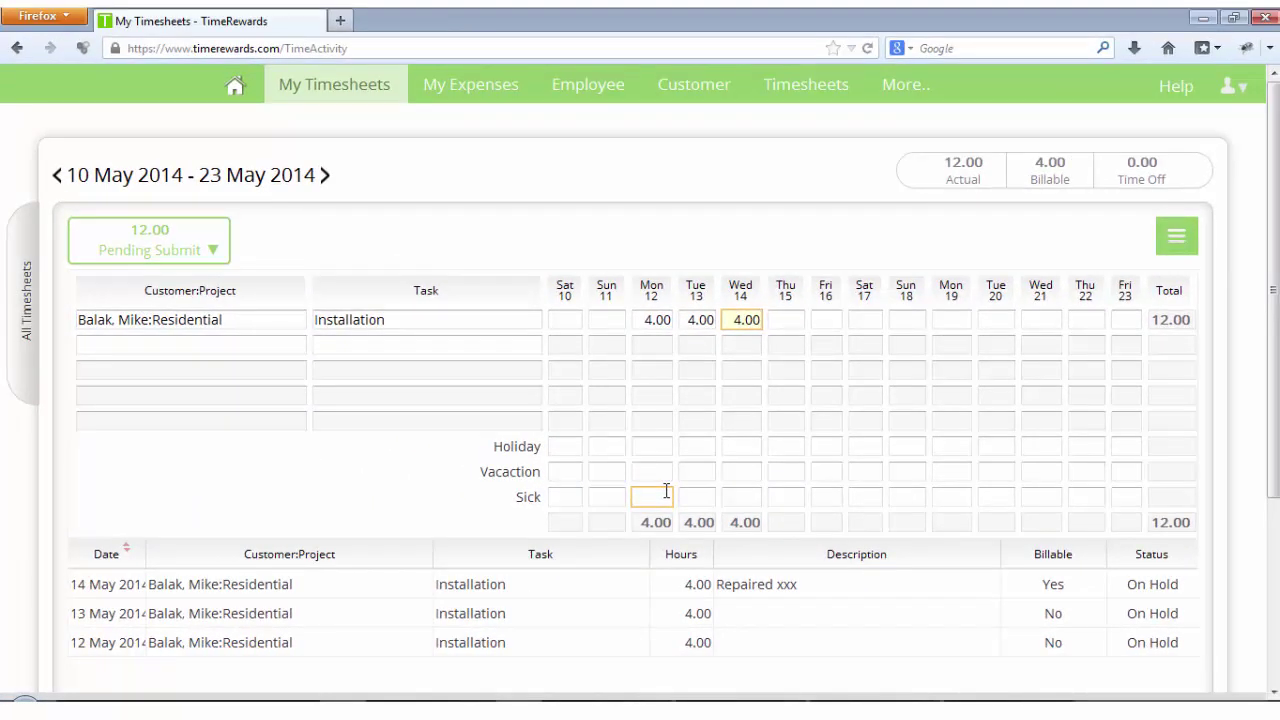
# - Enter 8 Holiday hours for Thu 15
pyautogui.click(788, 445)
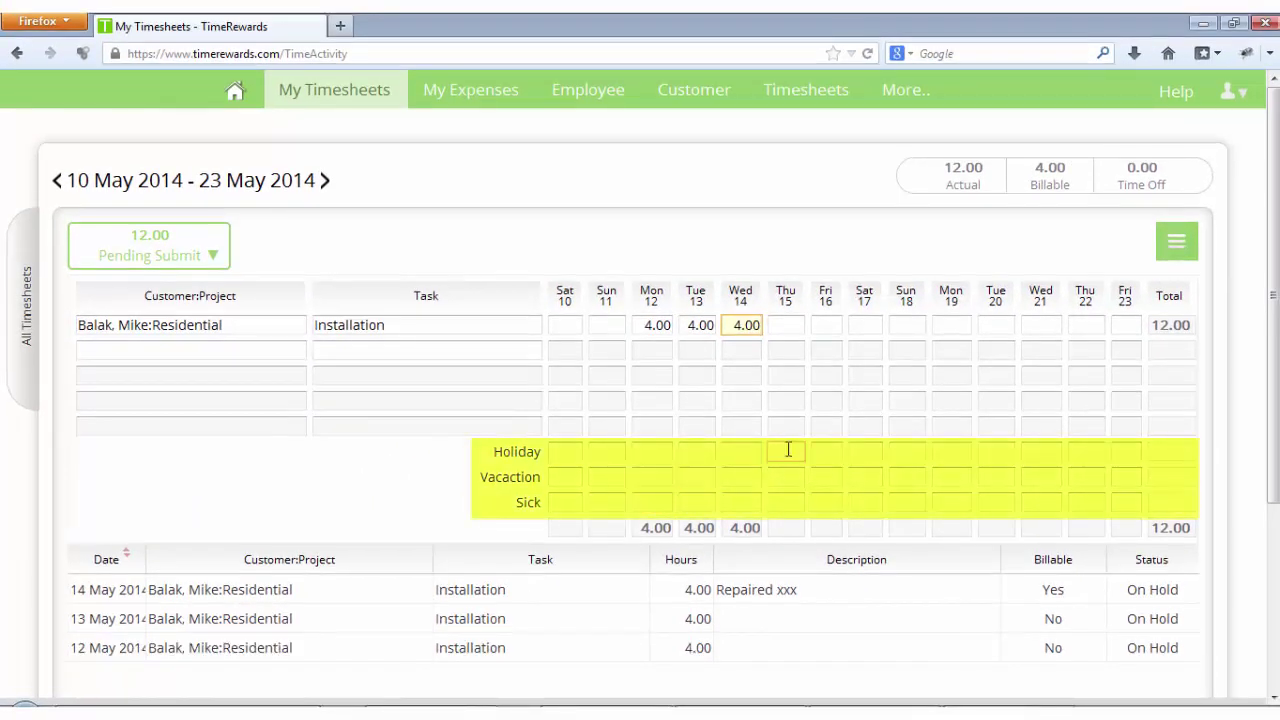
pyautogui.write('8')
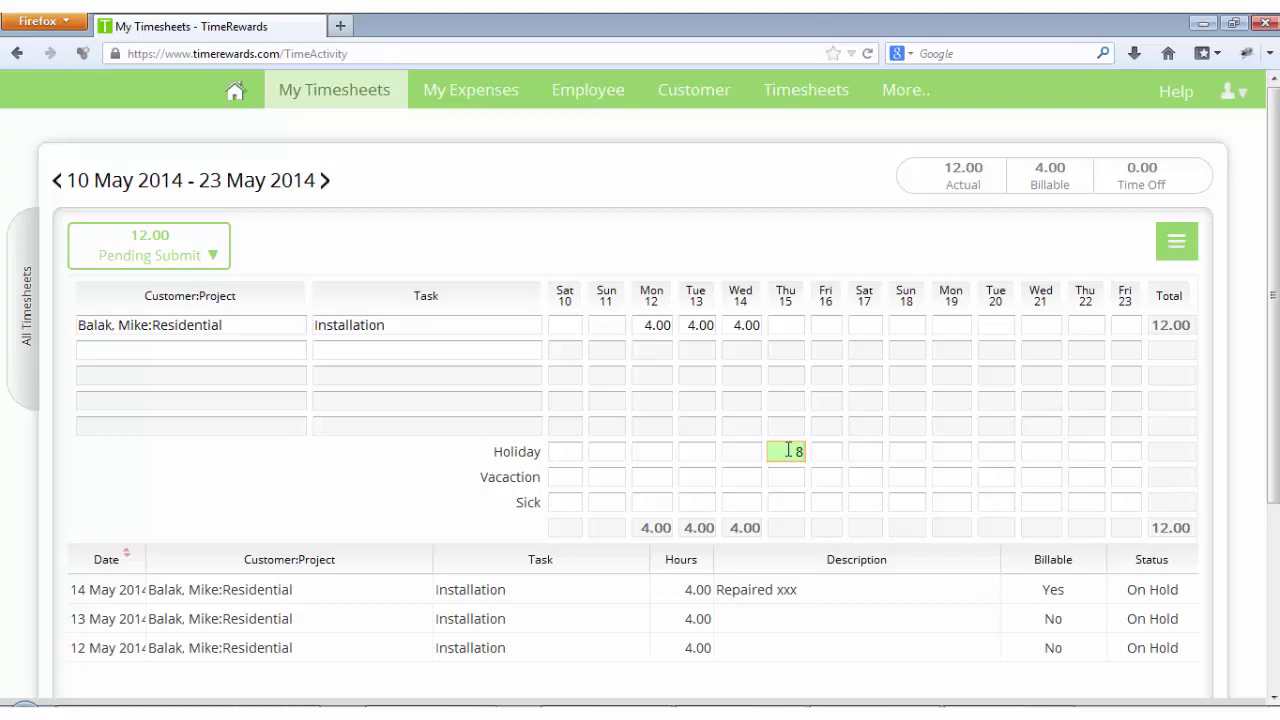
pyautogui.press('Tab')
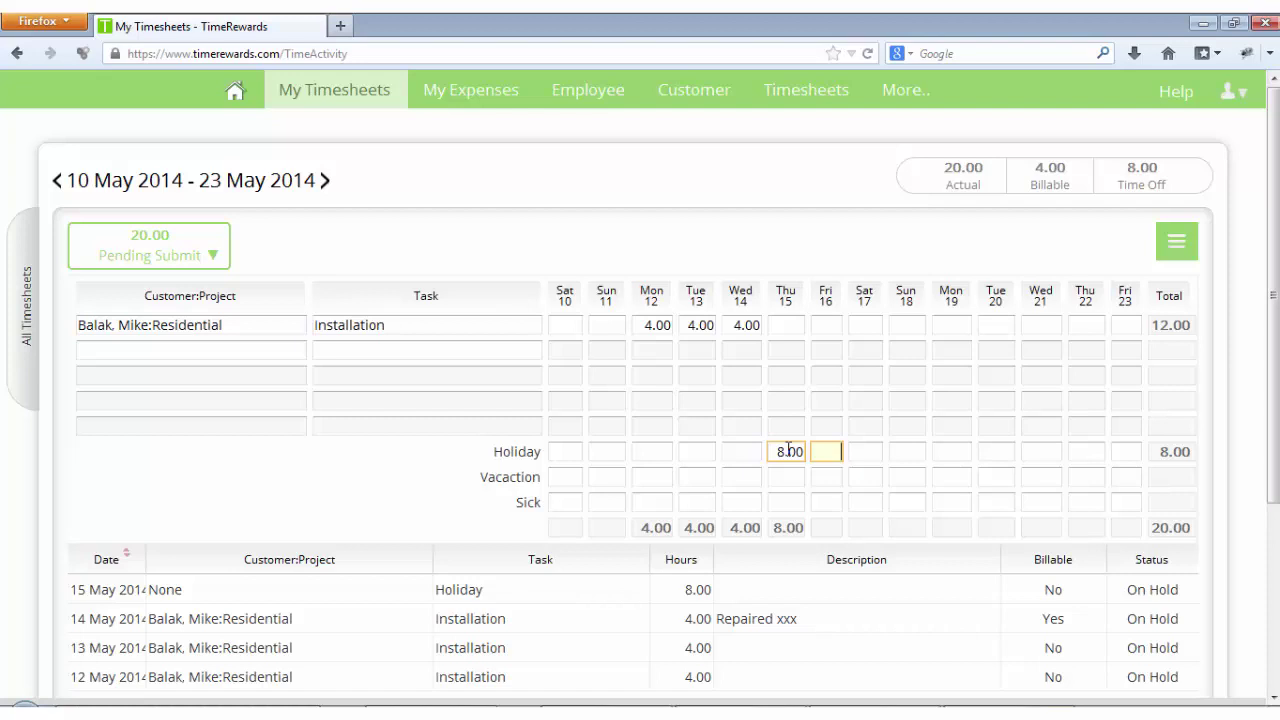
# - Replace the first row's Customer:Project with a different customer and set its task to Installation
pyautogui.click(300, 322)
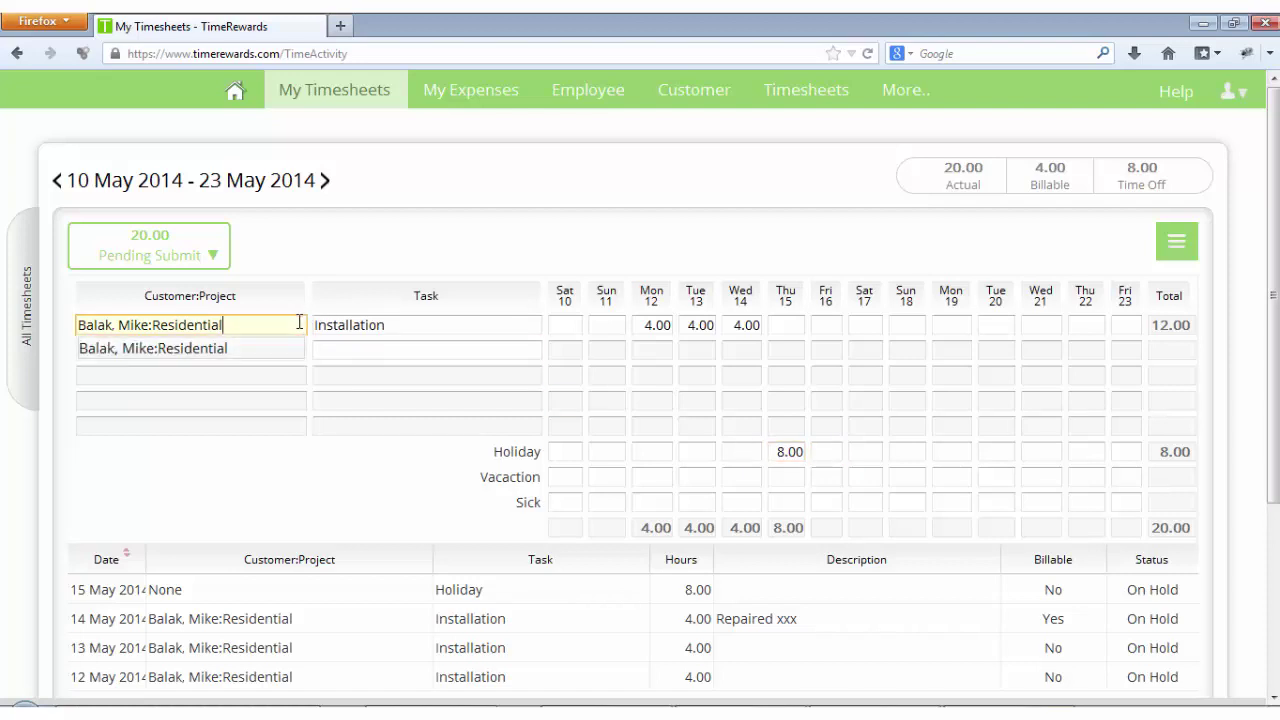
pyautogui.press('BackSpace')
pyautogui.press('BackSpace')
pyautogui.press('BackSpace')
pyautogui.press('BackSpace')
pyautogui.press('BackSpace')
pyautogui.press('BackSpace')
pyautogui.press('BackSpace')
pyautogui.press('BackSpace')
pyautogui.press('BackSpace')
pyautogui.press('BackSpace')
pyautogui.press('BackSpace')
pyautogui.press('BackSpace')
pyautogui.press('BackSpace')
pyautogui.press('BackSpace')
pyautogui.press('BackSpace')
pyautogui.press('BackSpace')
pyautogui.press('BackSpace')
pyautogui.press('BackSpace')
pyautogui.press('BackSpace')
pyautogui.press('BackSpace')
pyautogui.press('BackSpace')
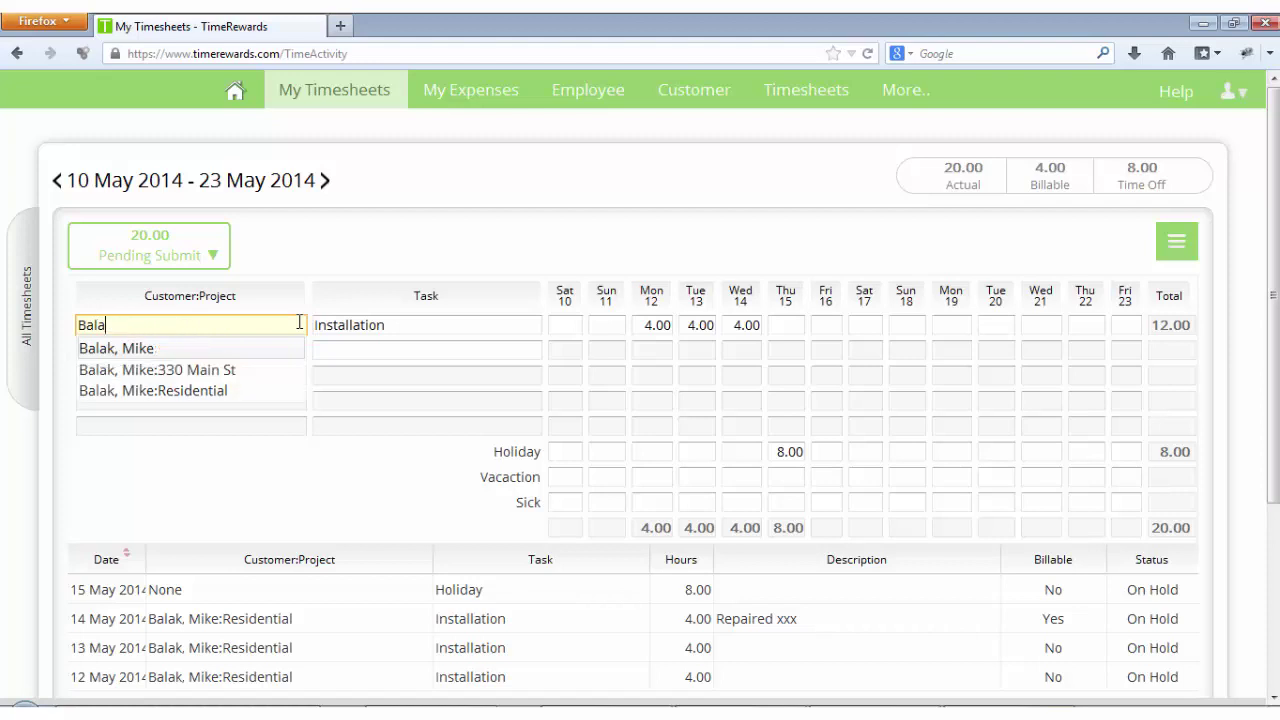
pyautogui.press('BackSpace')
pyautogui.press('BackSpace')
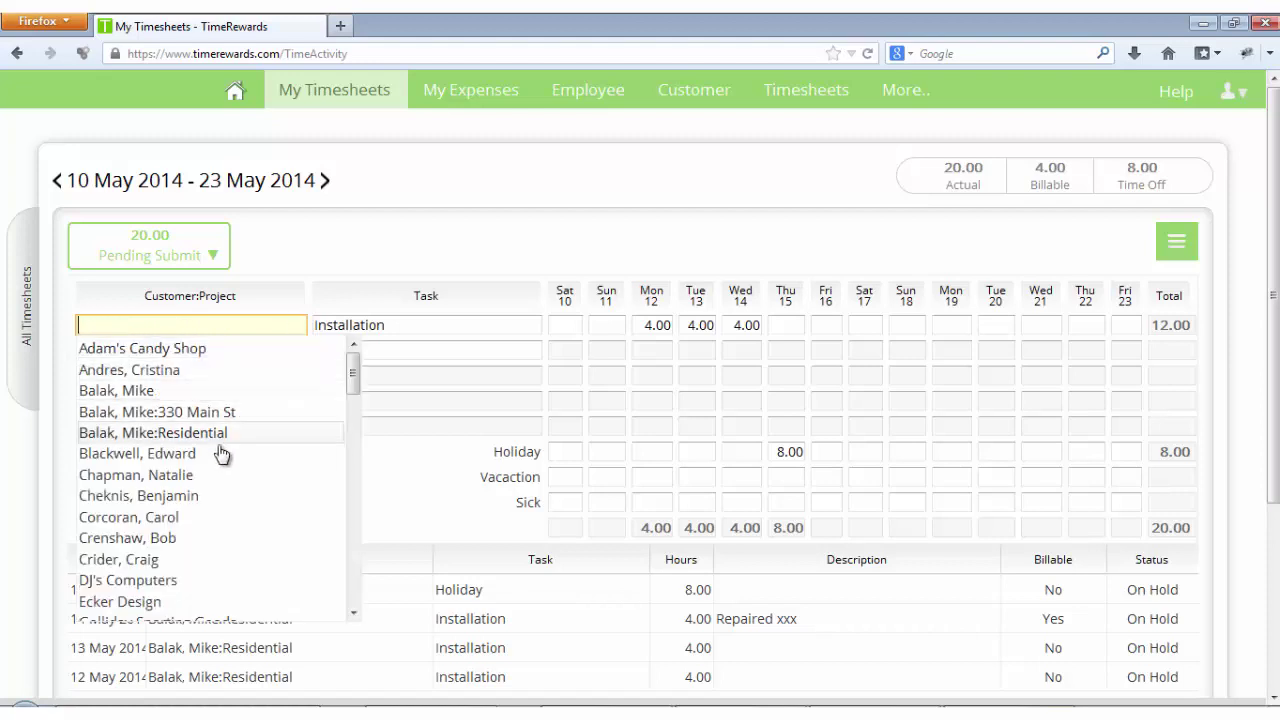
pyautogui.click(194, 517)
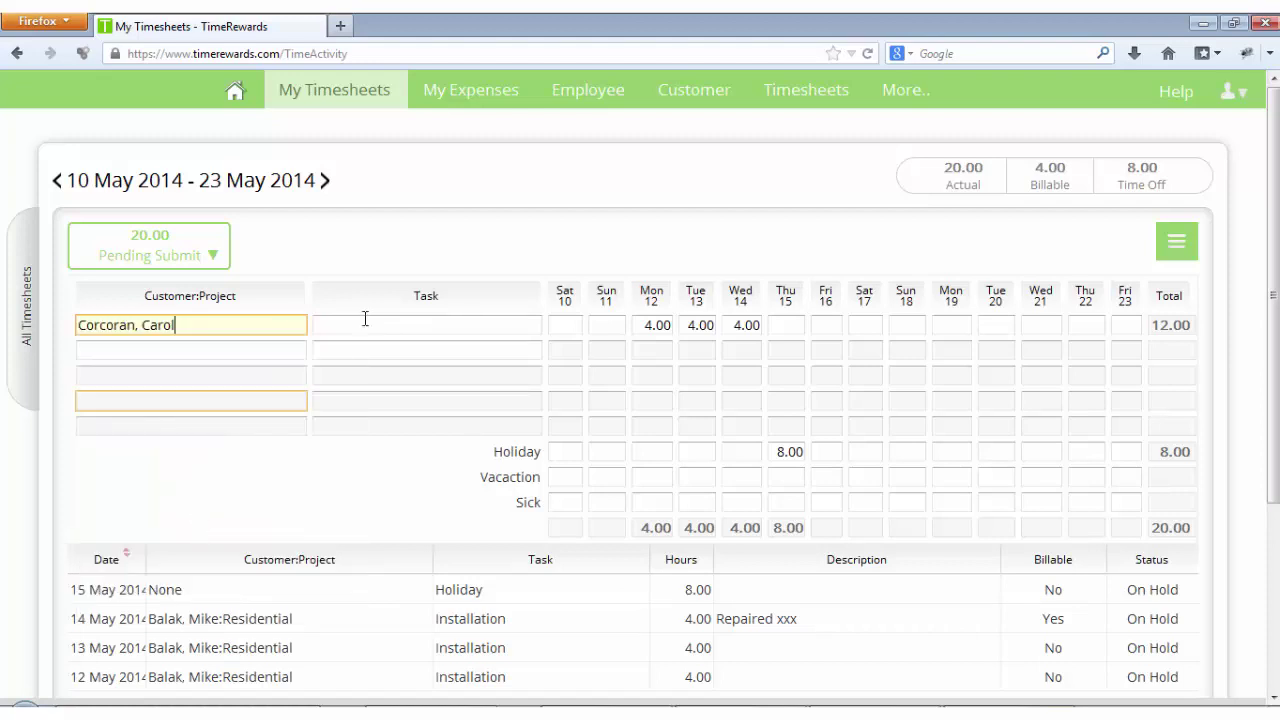
pyautogui.click(405, 317)
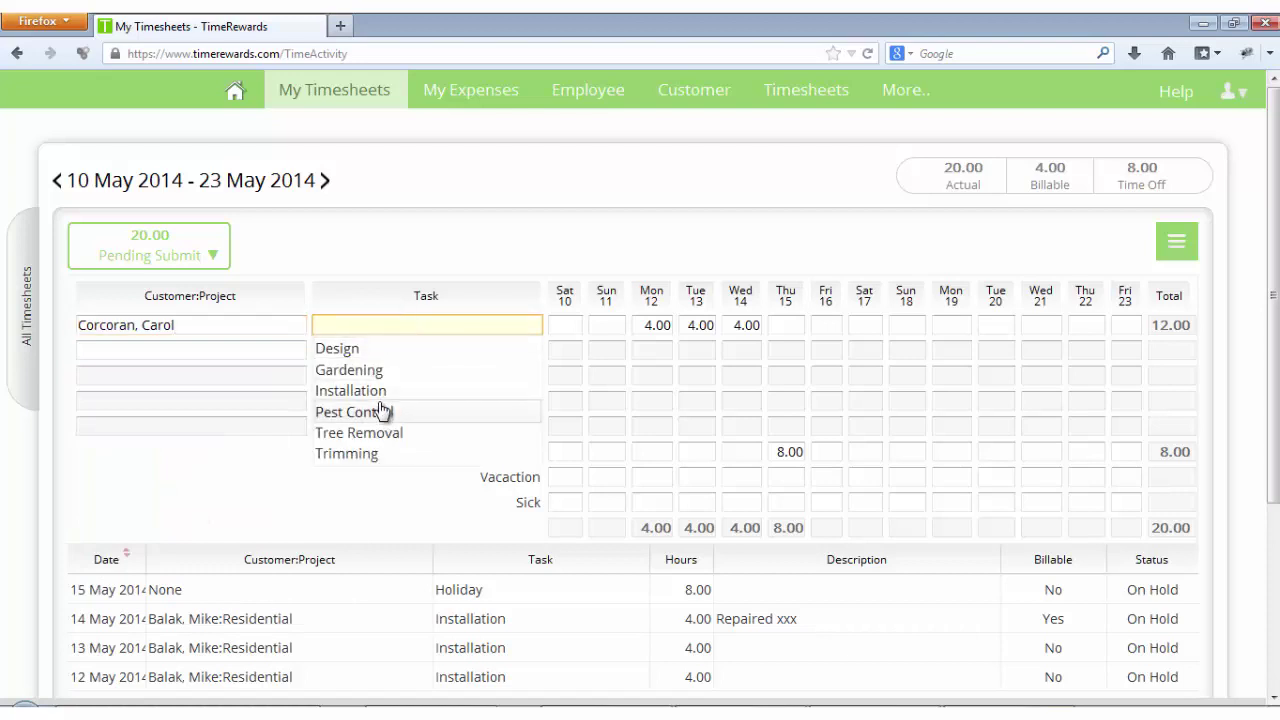
pyautogui.click(385, 401)
# - Open the Mon 12 May time activity to check its Customer:Project, and save it
pyautogui.click(647, 325)
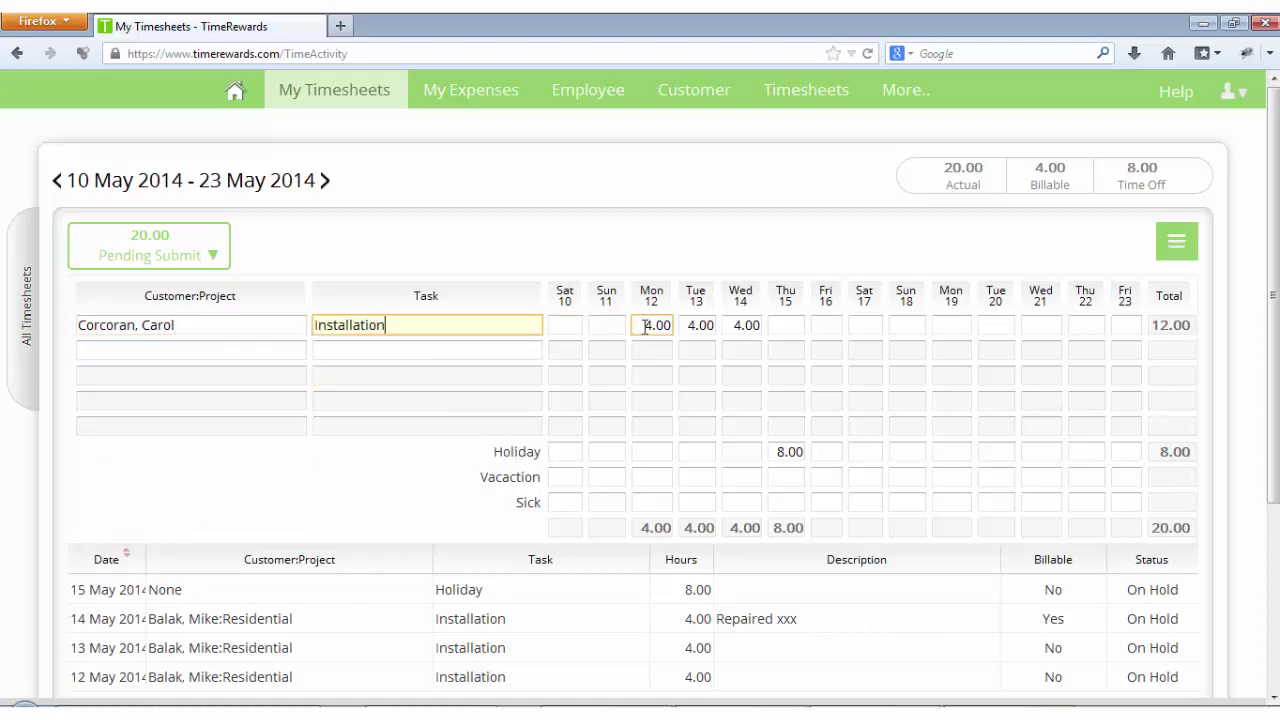
pyautogui.doubleClick(647, 325)
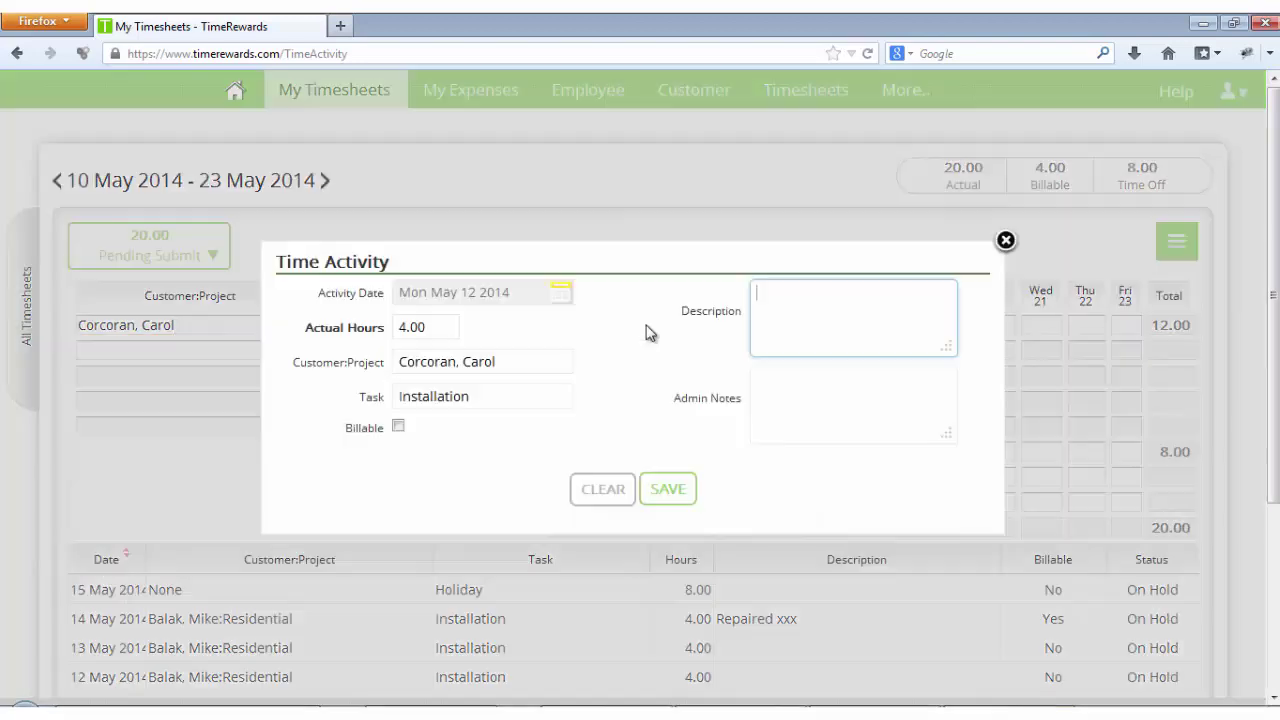
pyautogui.click(481, 363)
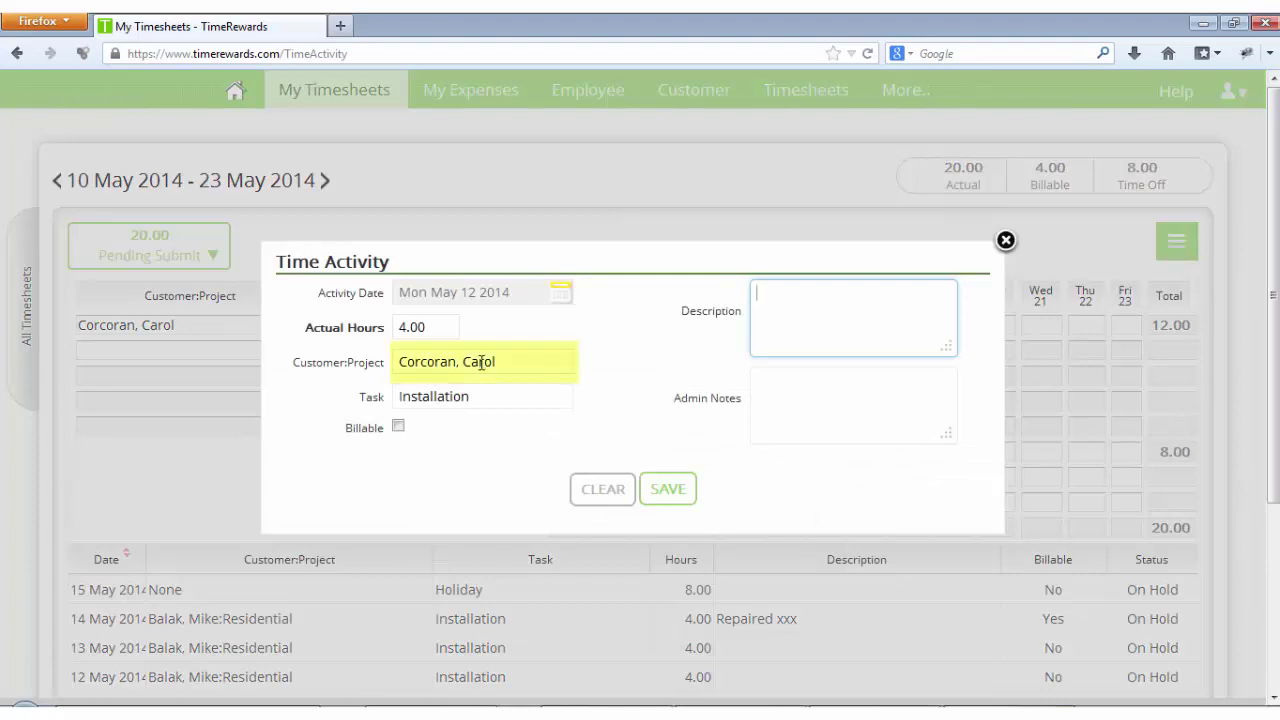
pyautogui.click(668, 488)
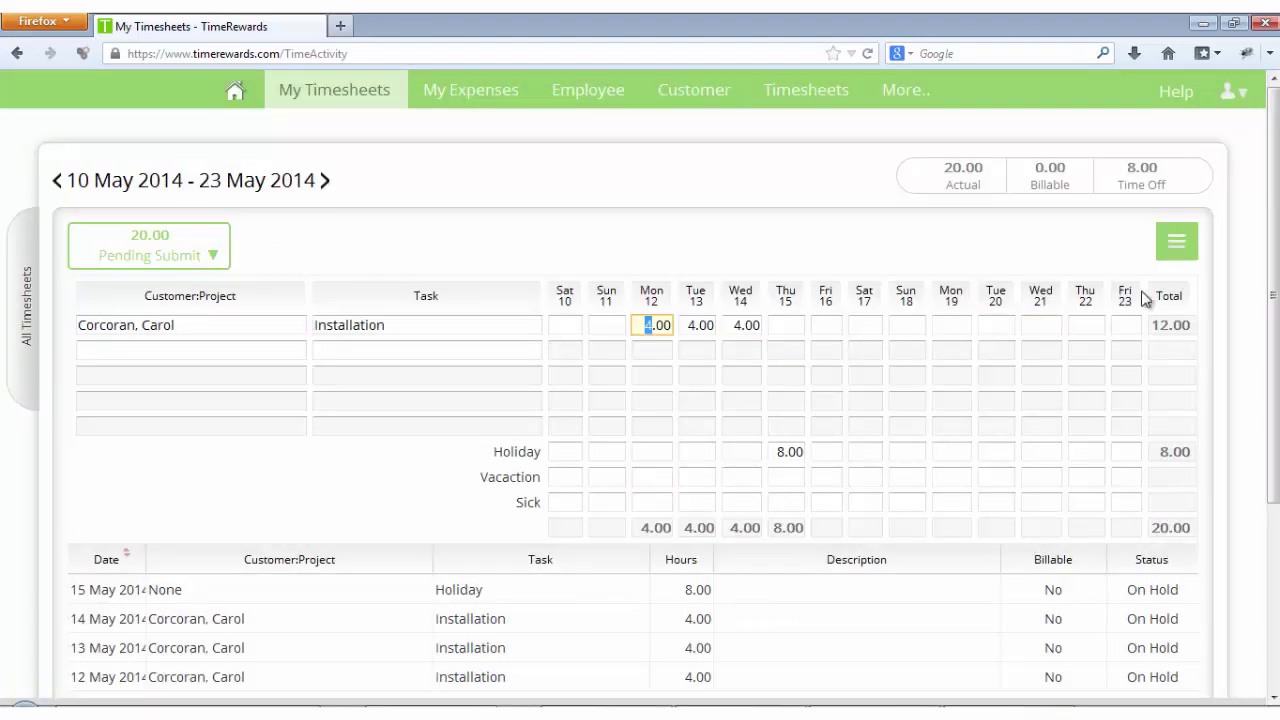
# - Expand the hours pending submission and submit the days 14 May and 13 May
pyautogui.click(1194, 248)
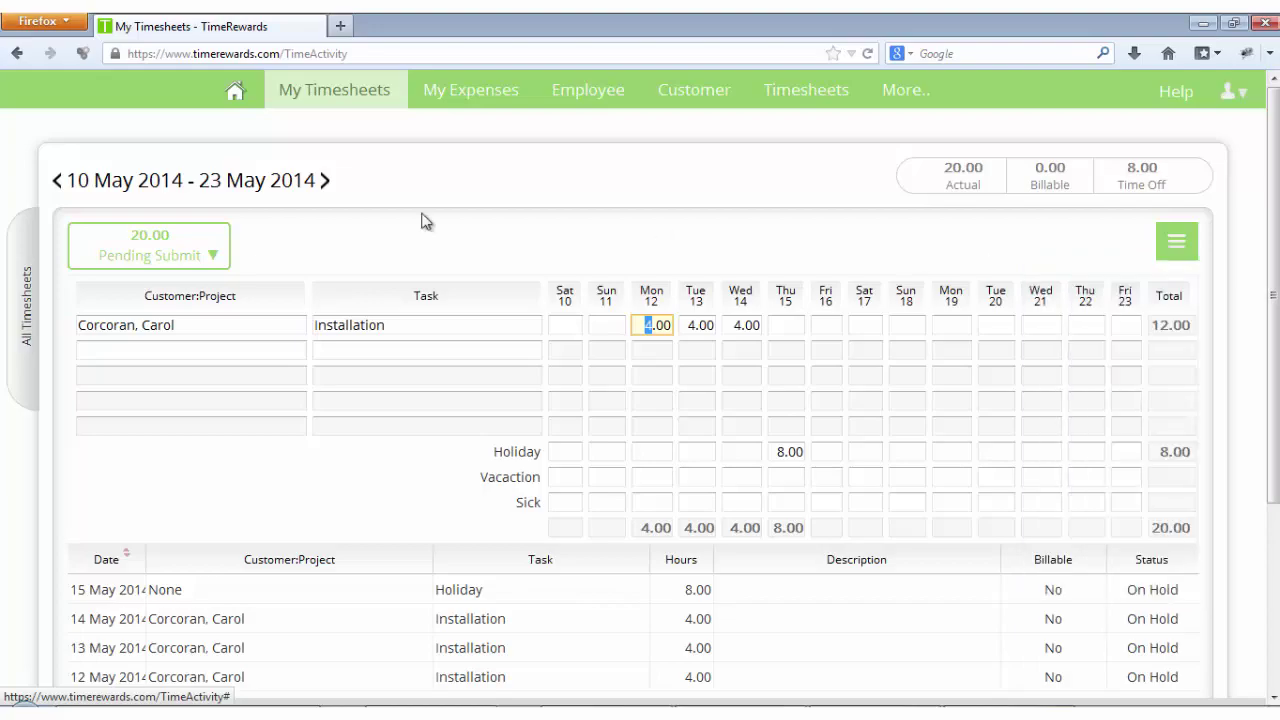
pyautogui.click(187, 251)
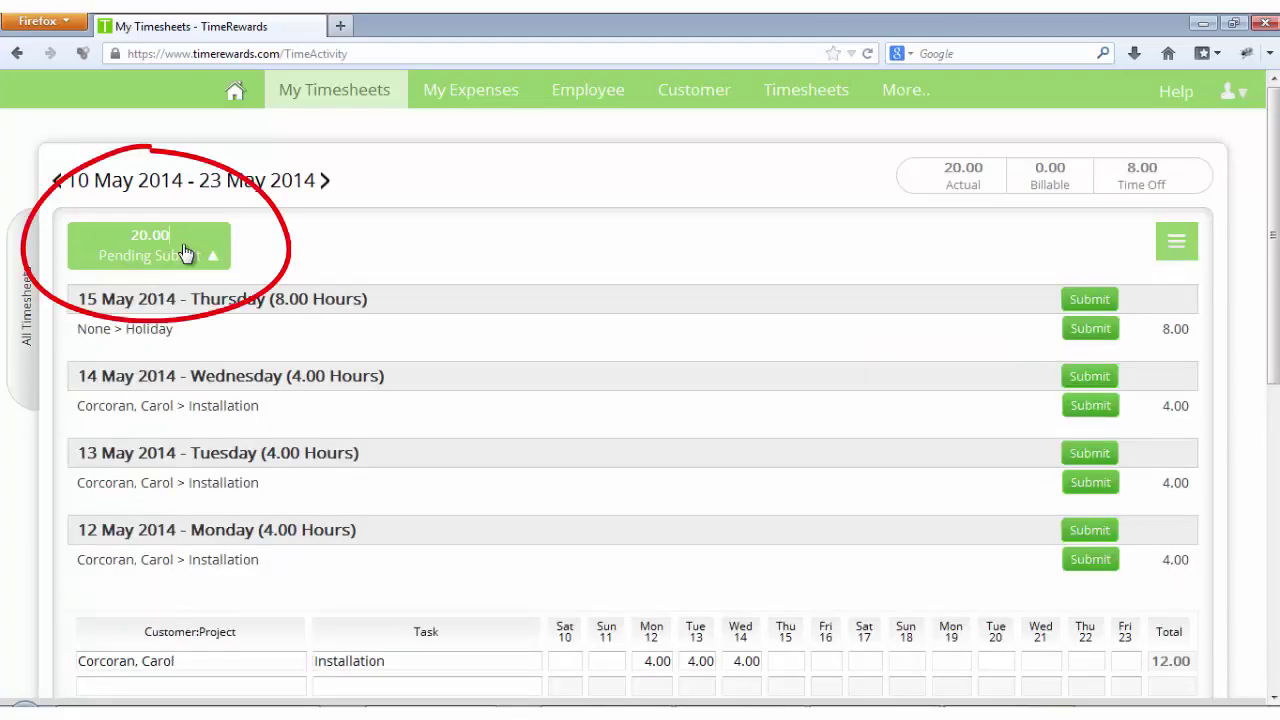
pyautogui.click(1088, 378)
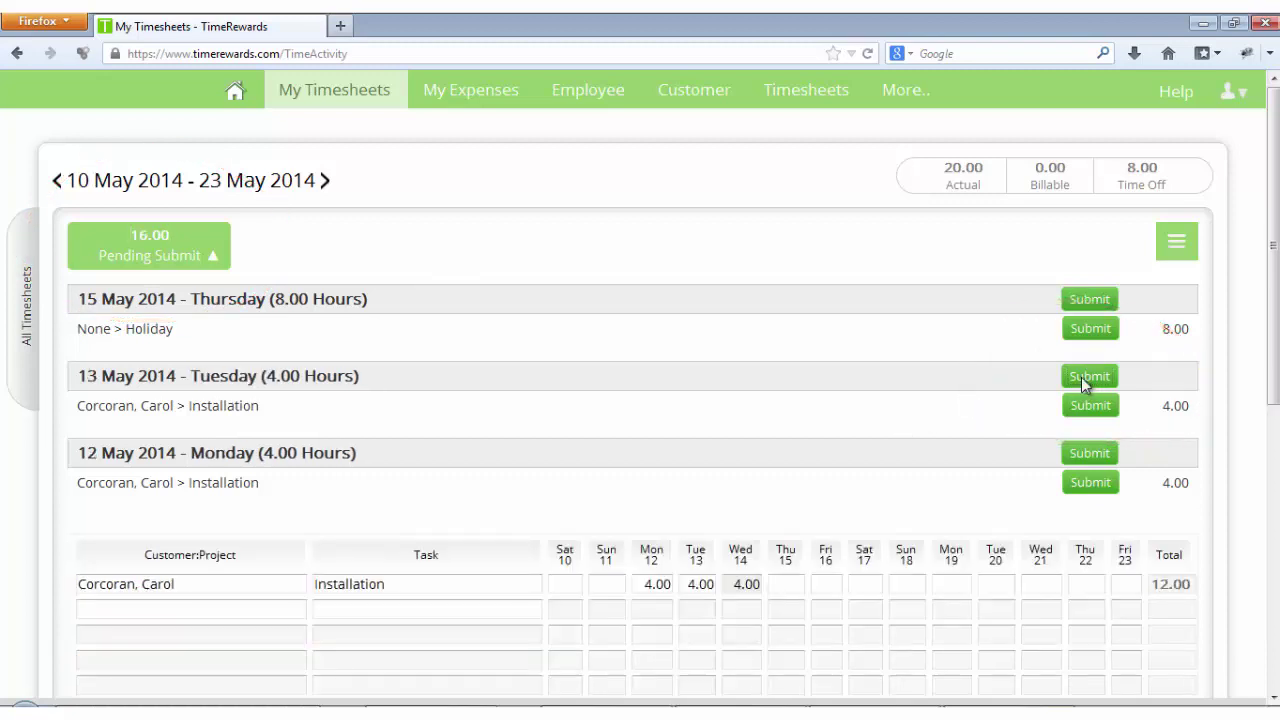
pyautogui.click(1081, 377)
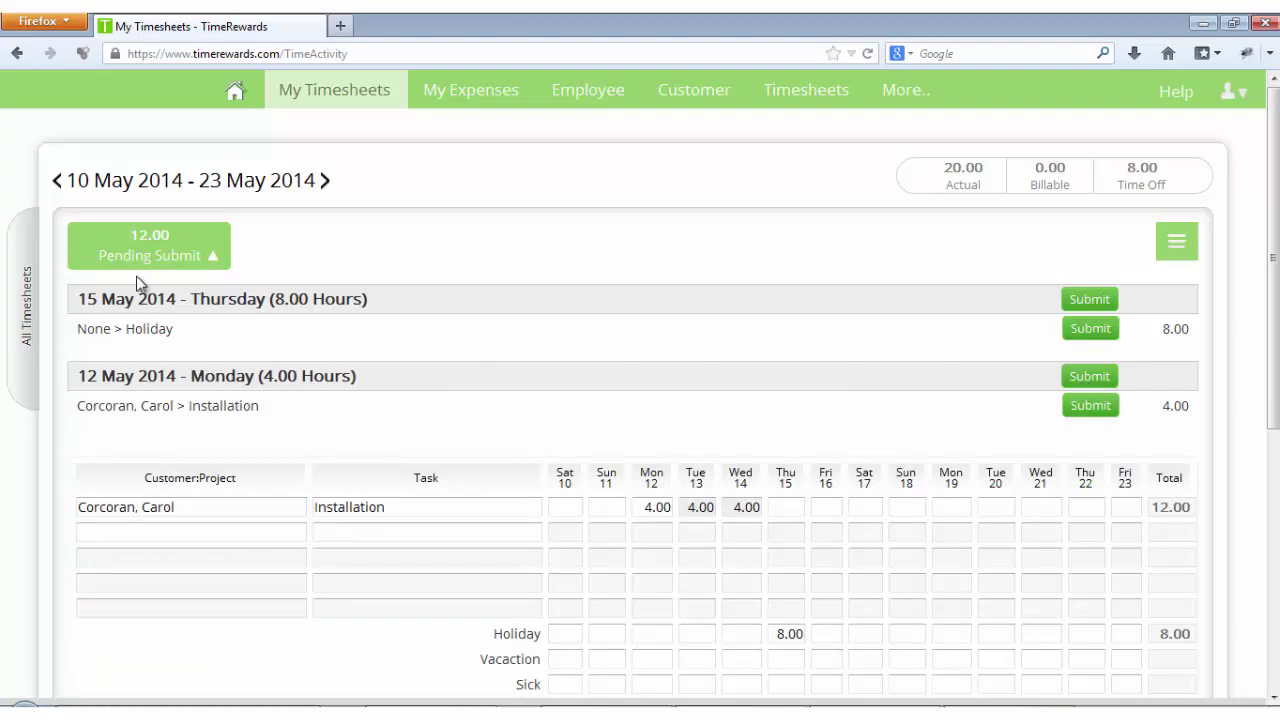
# - Collapse the hours pending submission and switch the timesheet to the day view
pyautogui.click(145, 246)
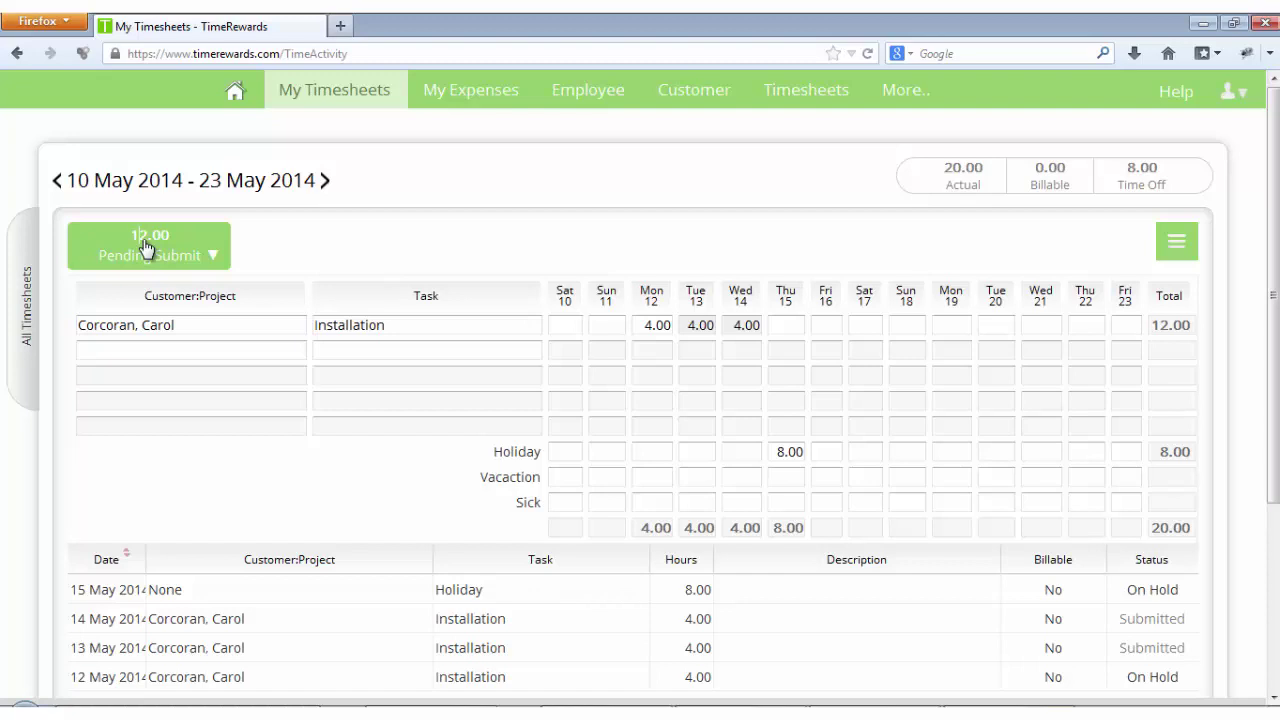
pyautogui.click(1176, 243)
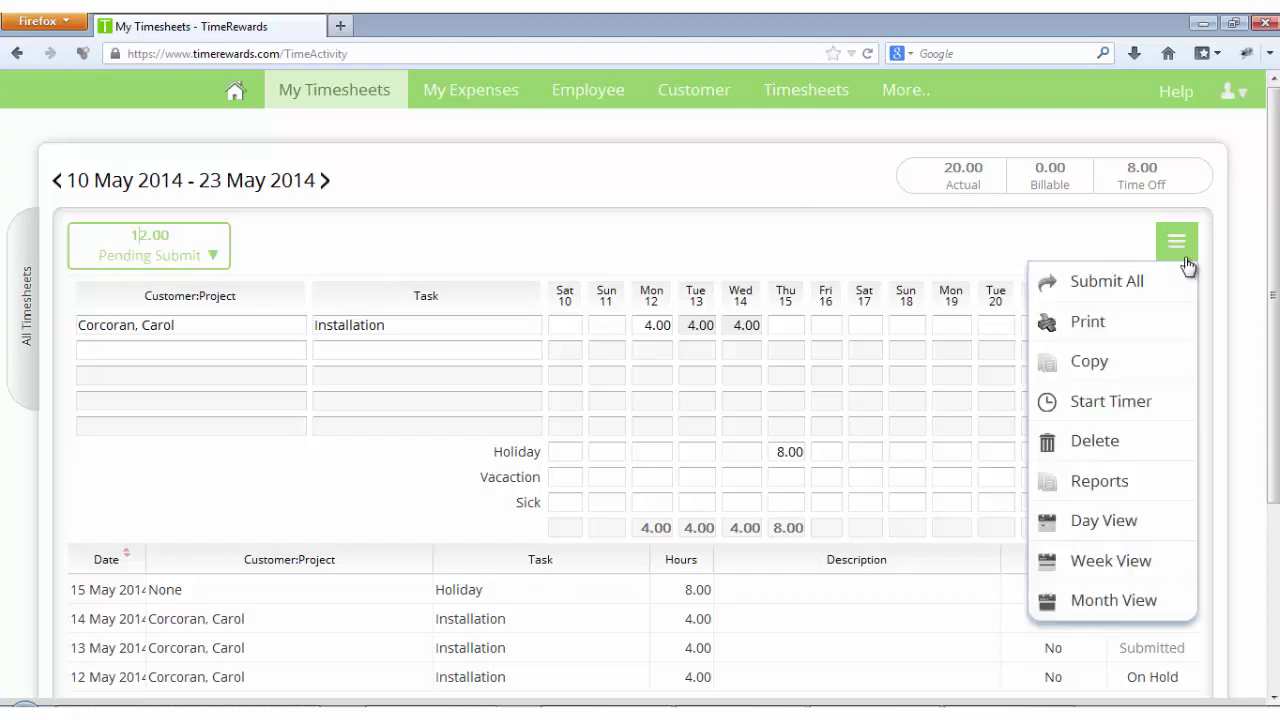
pyautogui.click(1124, 520)
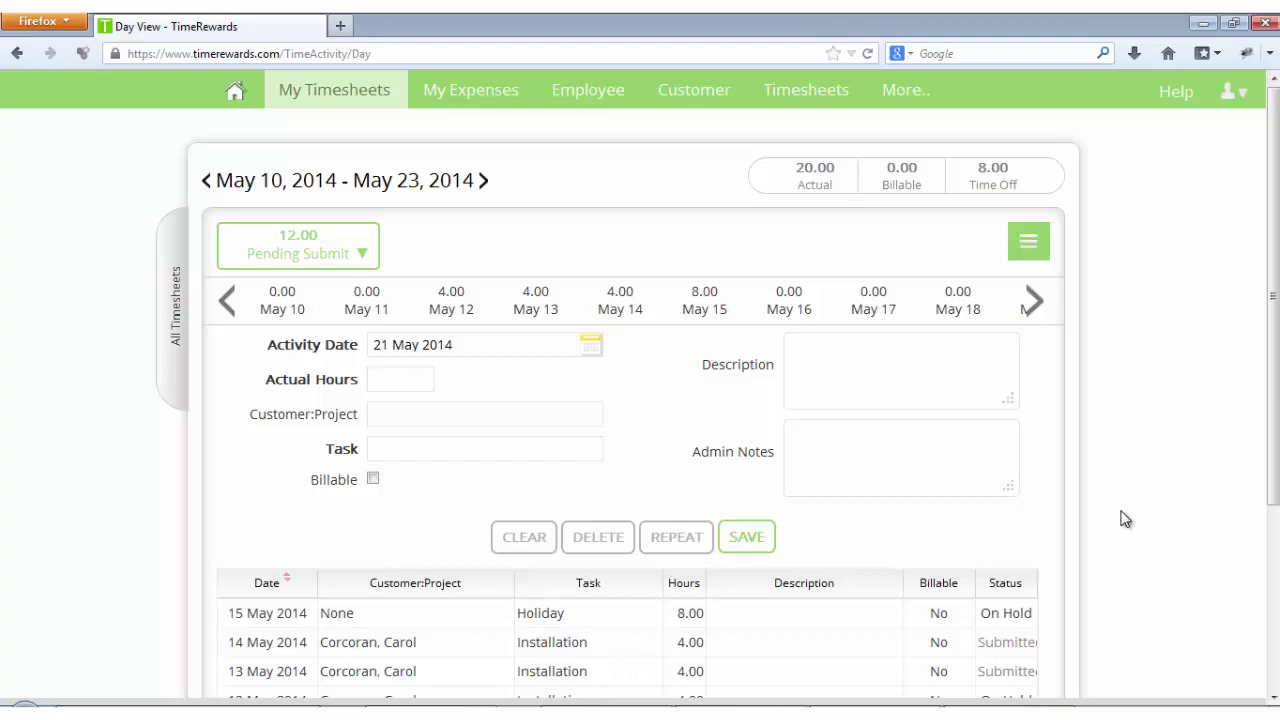
# - Add and save a 21 May 2014 time activity of 4 hours for a customer's Residential project with the task Gardening
pyautogui.click(591, 344)
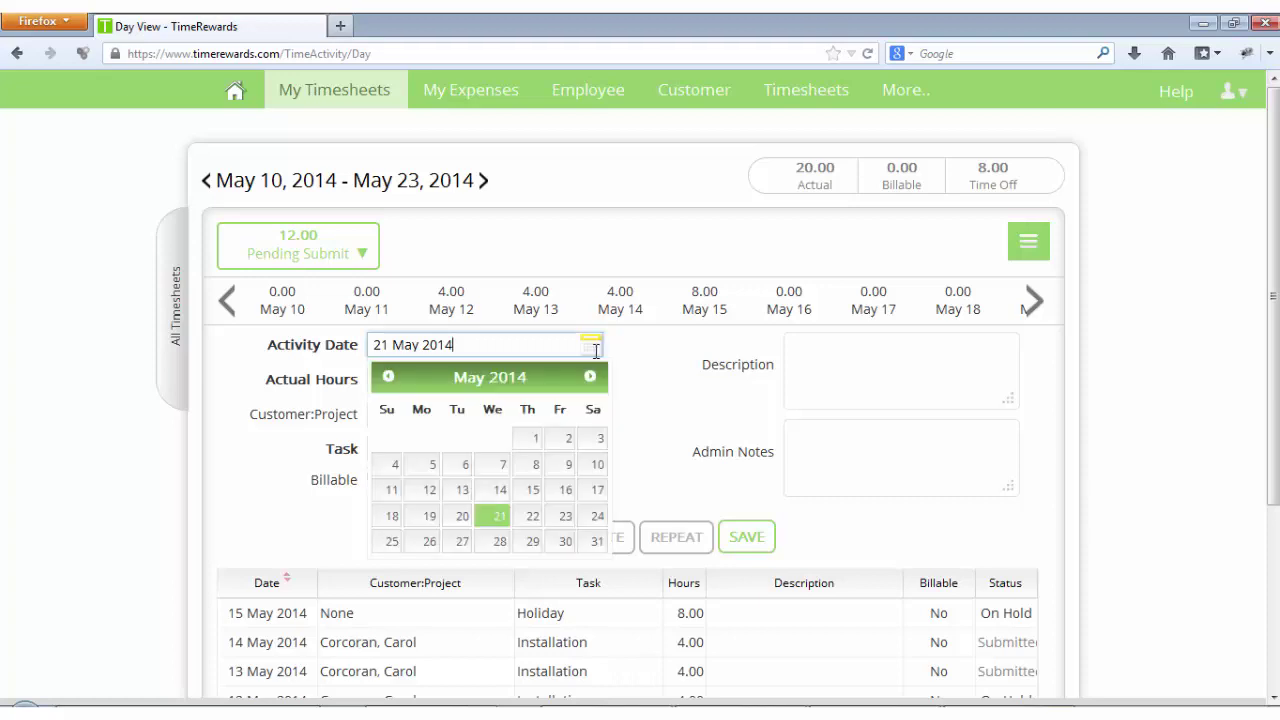
pyautogui.click(489, 521)
pyautogui.click(403, 384)
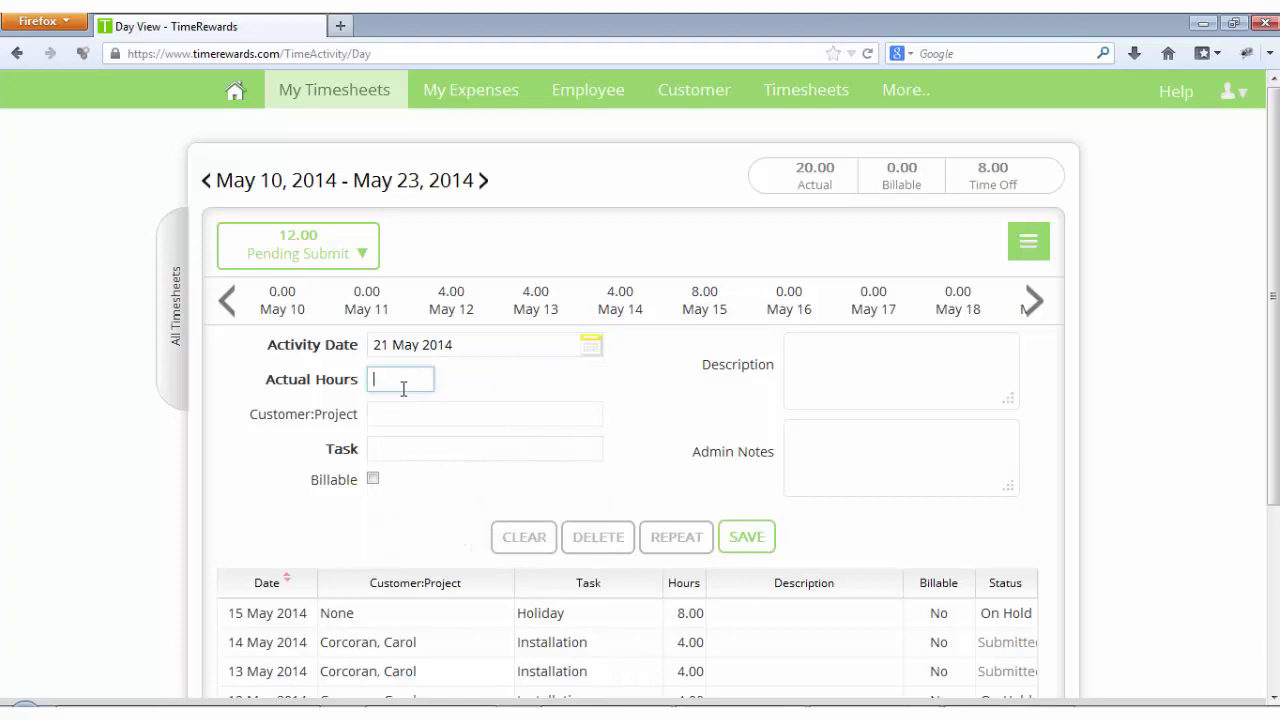
pyautogui.write('4')
pyautogui.click(476, 423)
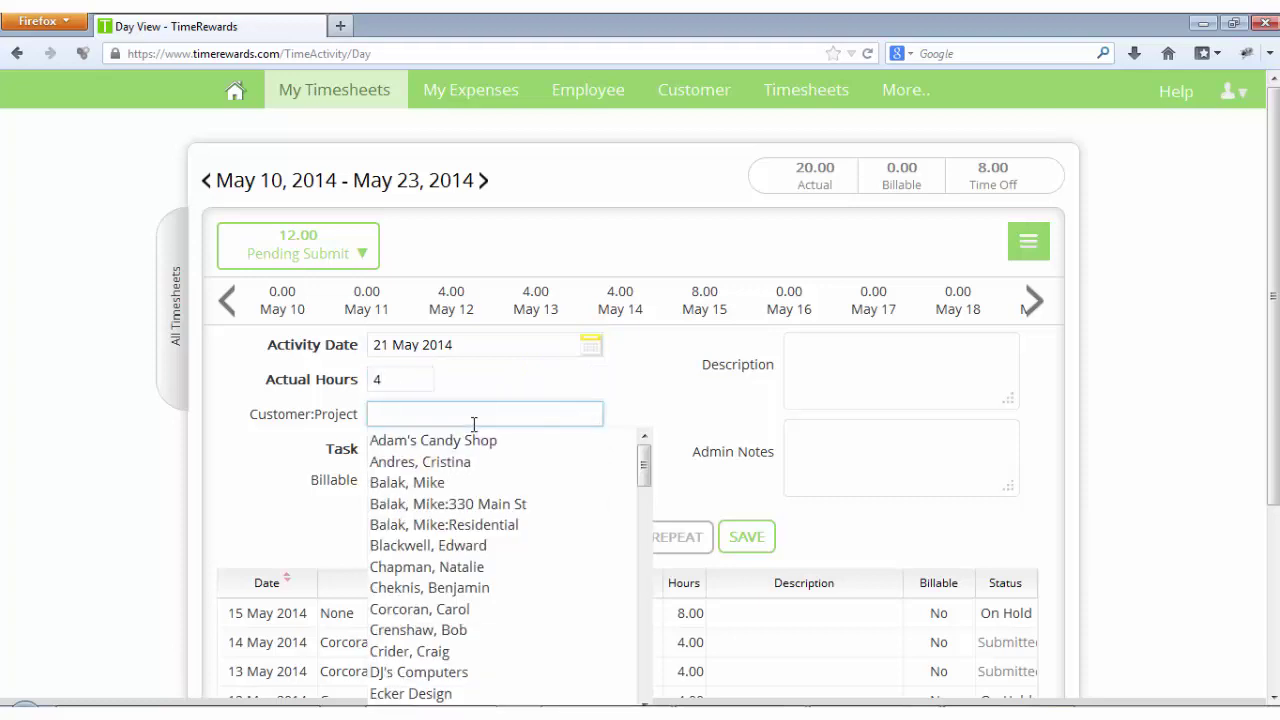
pyautogui.click(466, 525)
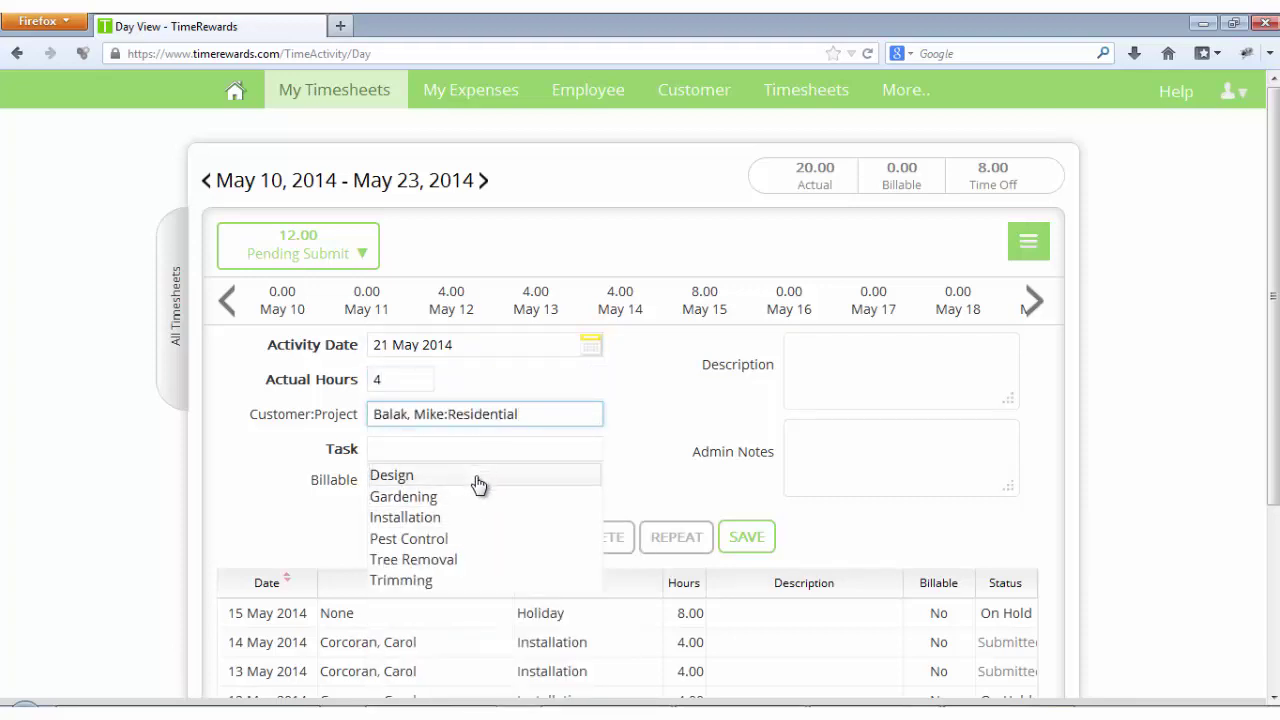
pyautogui.click(472, 500)
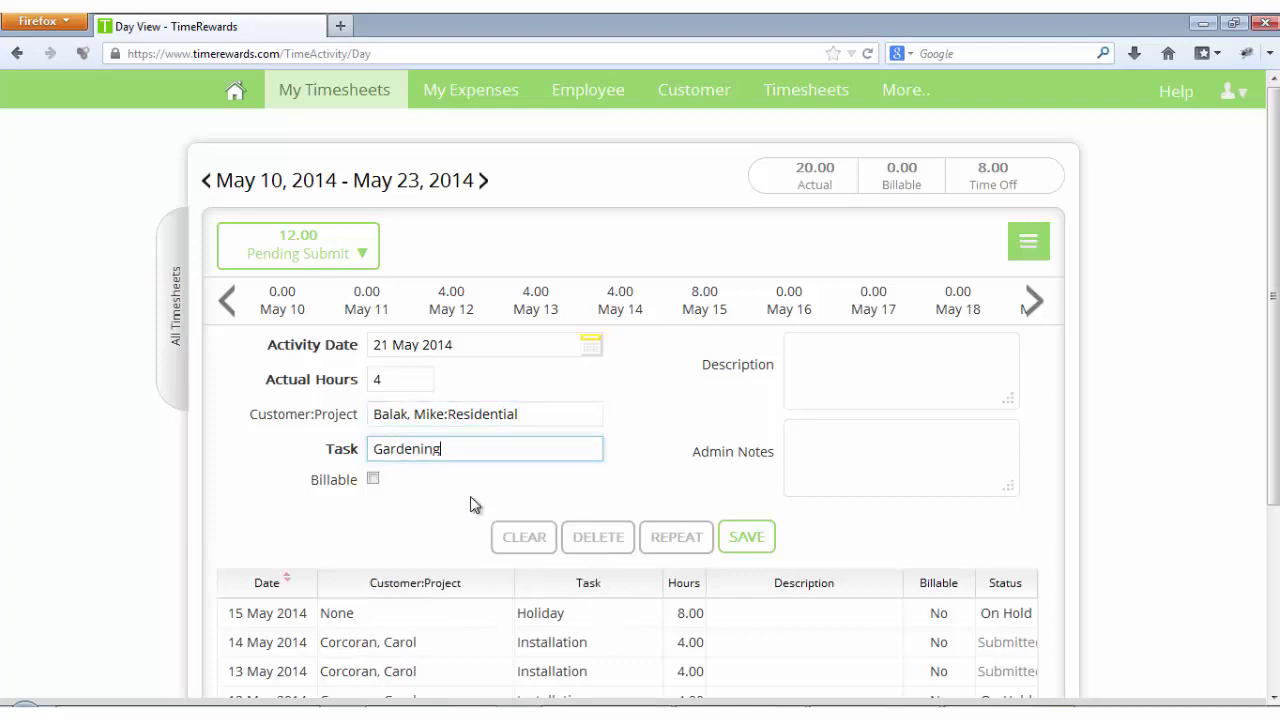
pyautogui.click(740, 538)
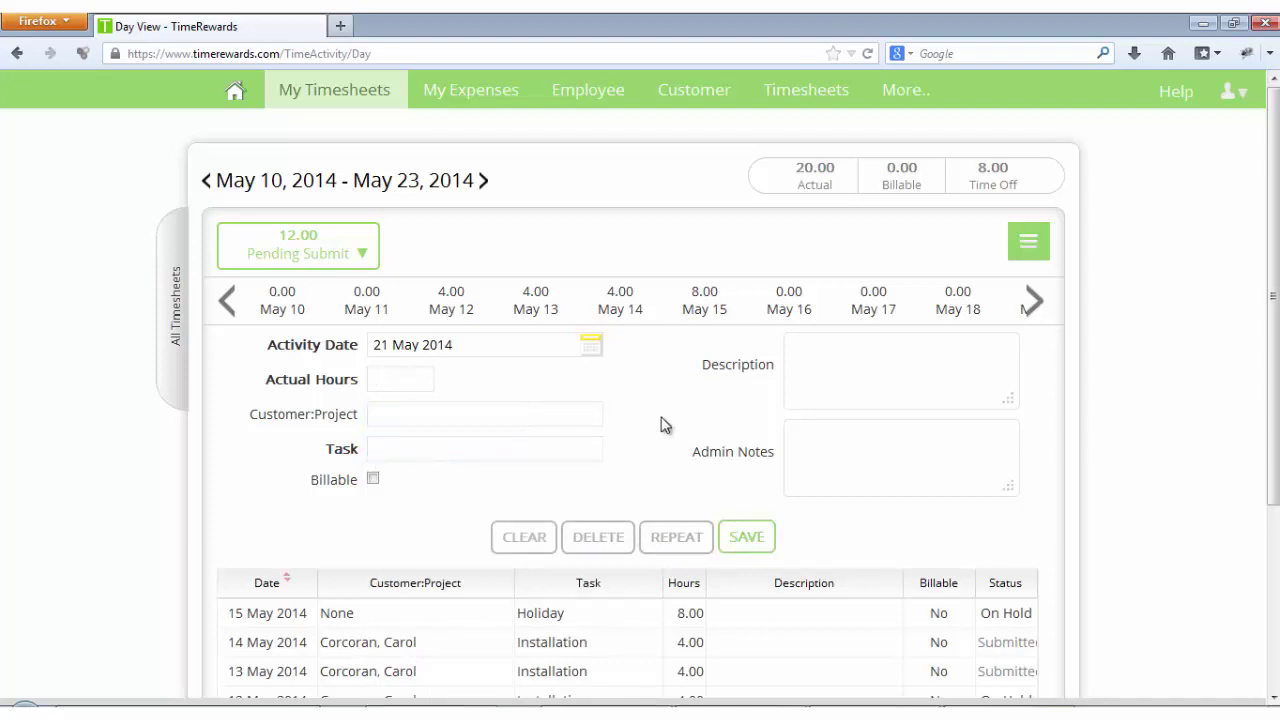
# - Try to save a 21 May 2014 time-off activity of 4 hours with the task Vacaction and no customer
pyautogui.click(491, 524)
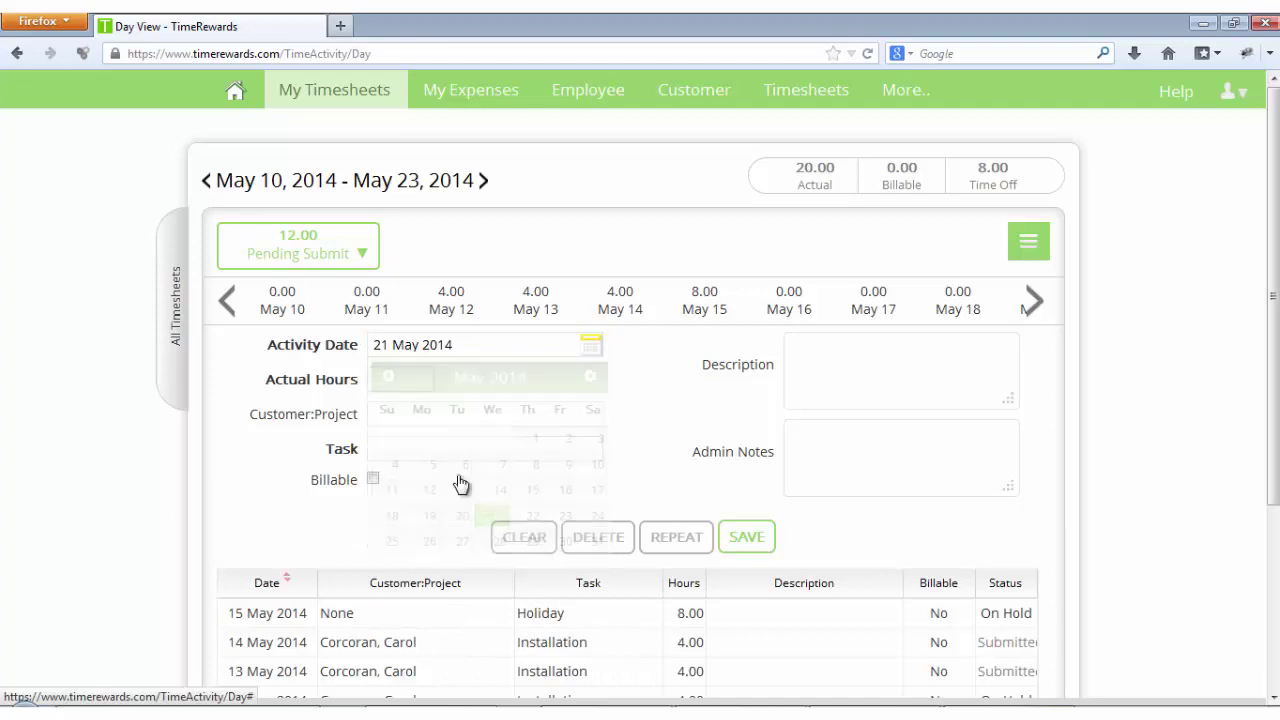
pyautogui.click(411, 377)
pyautogui.write('4')
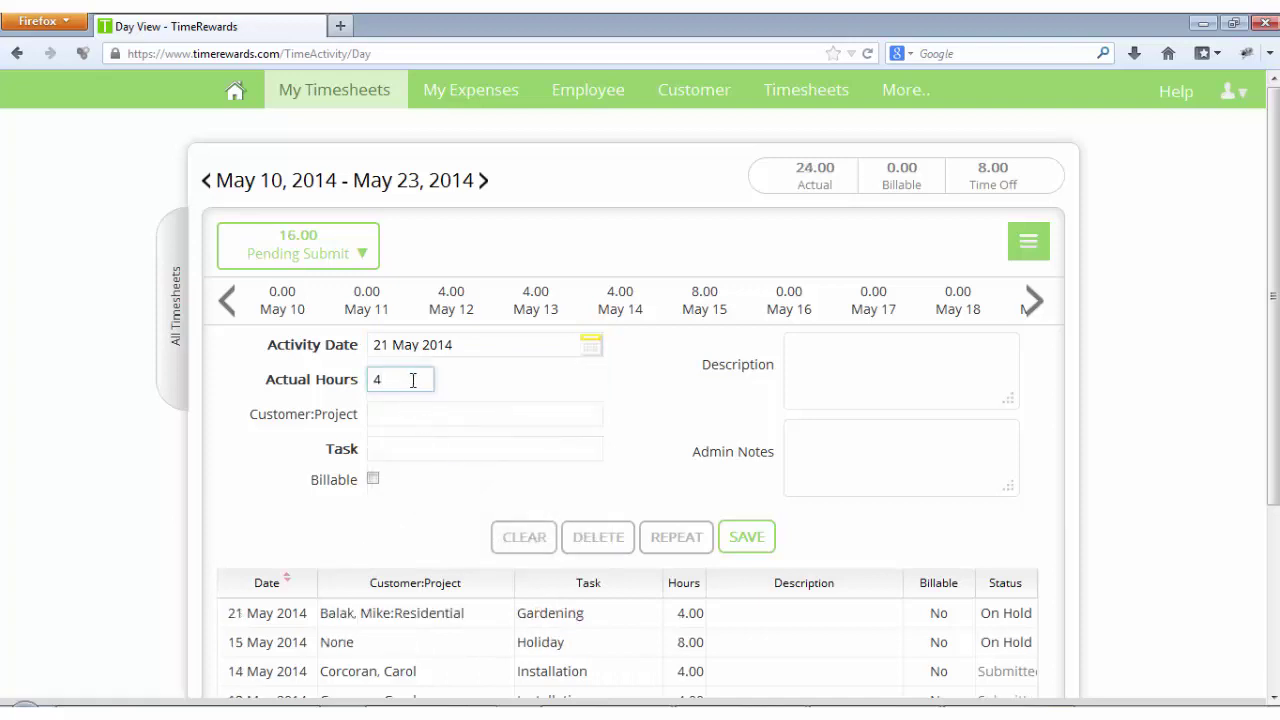
pyautogui.click(415, 443)
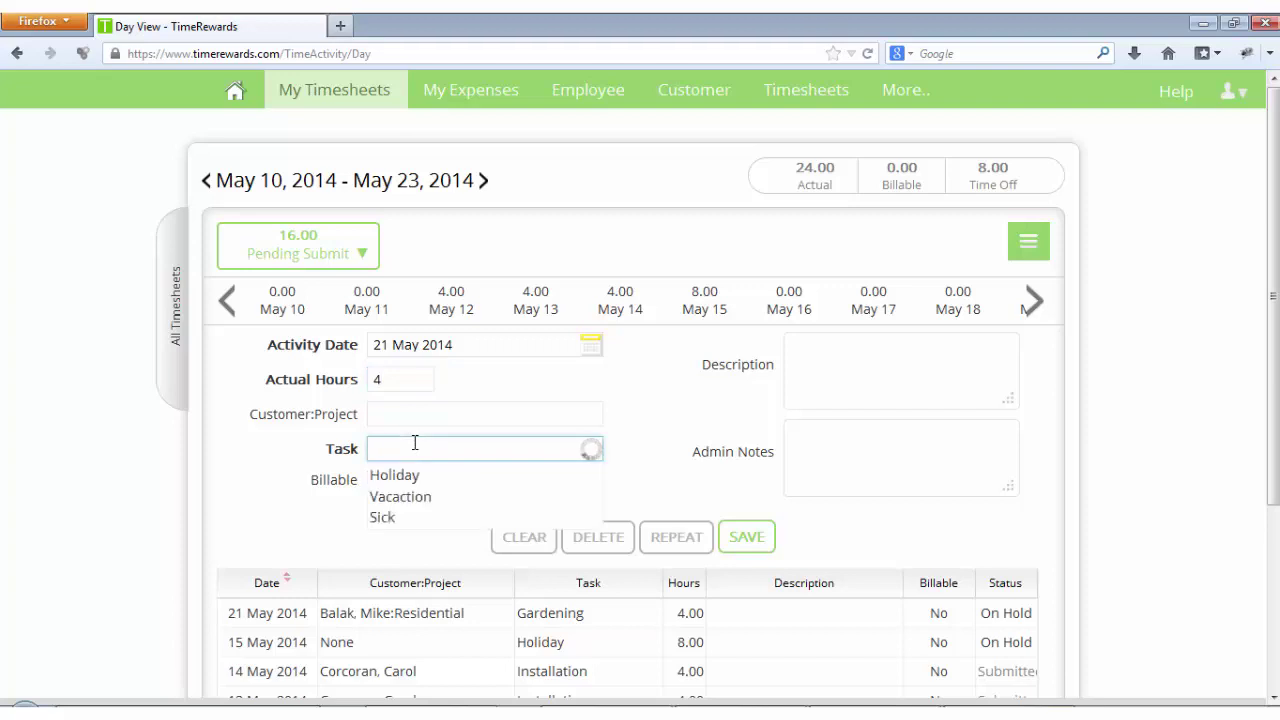
pyautogui.click(410, 496)
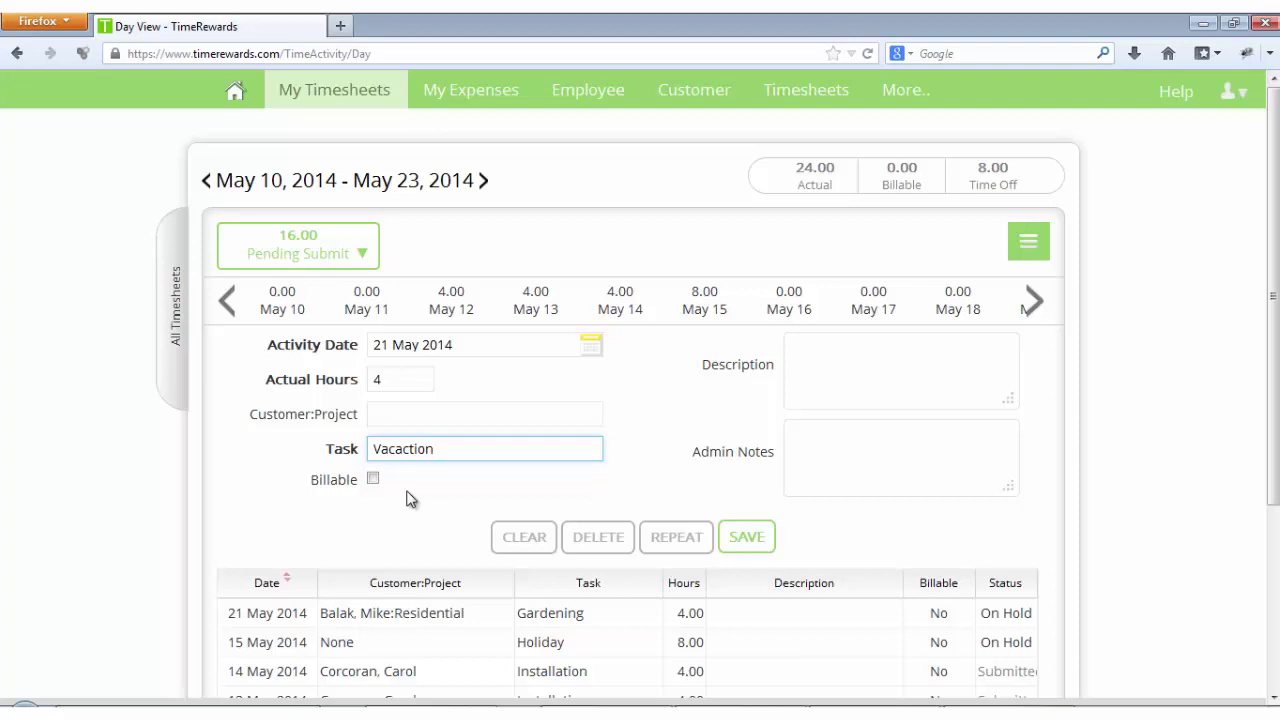
pyautogui.click(752, 537)
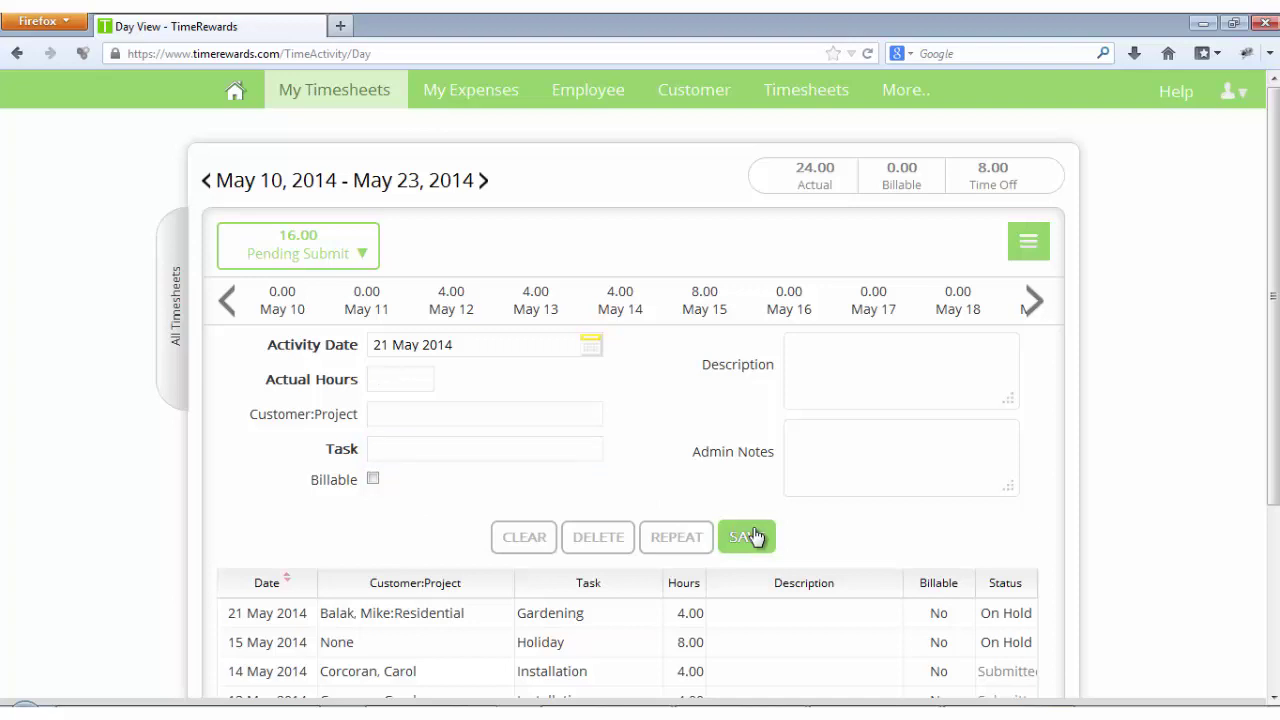
# - Set the actual hours of the 21 May 2014 Gardening entry to 5 and save it
pyautogui.scroll(-1, 944, 605)
pyautogui.click(944, 608)
pyautogui.click(944, 600)
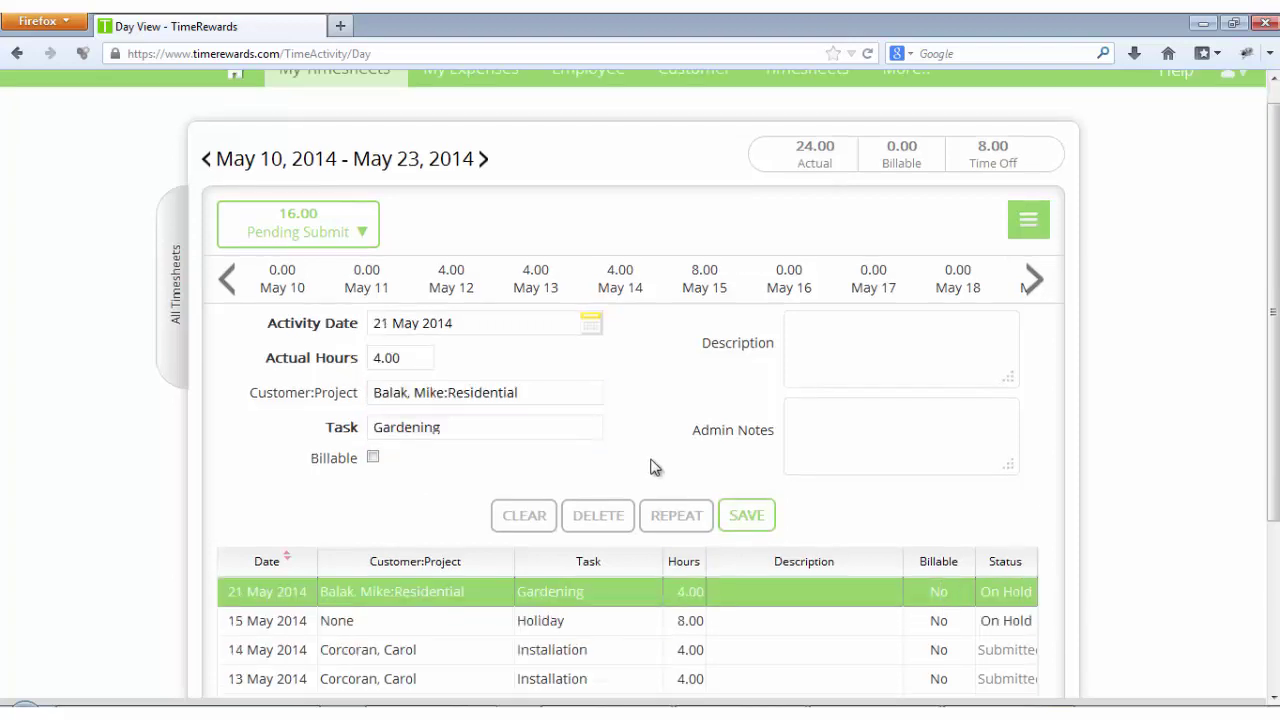
pyautogui.moveTo(400, 358); pyautogui.dragTo(306, 367)
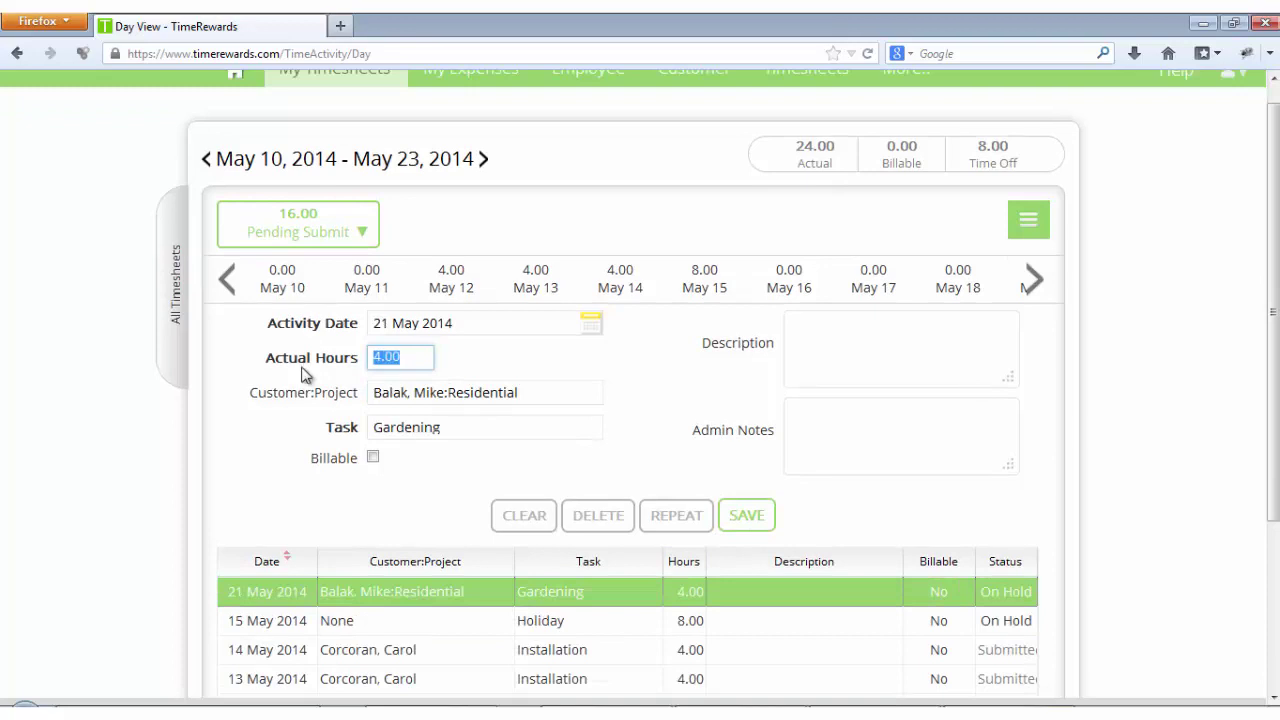
pyautogui.write('5')
pyautogui.click(757, 520)
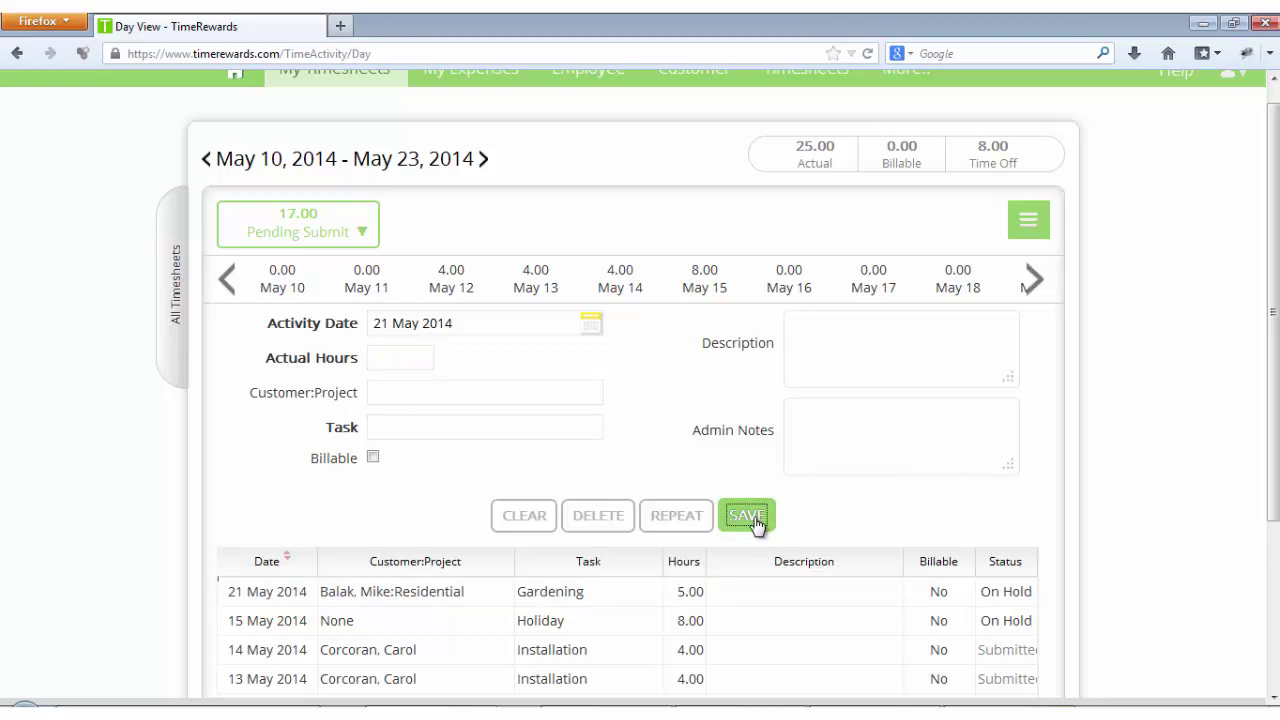
pyautogui.click(1028, 220)
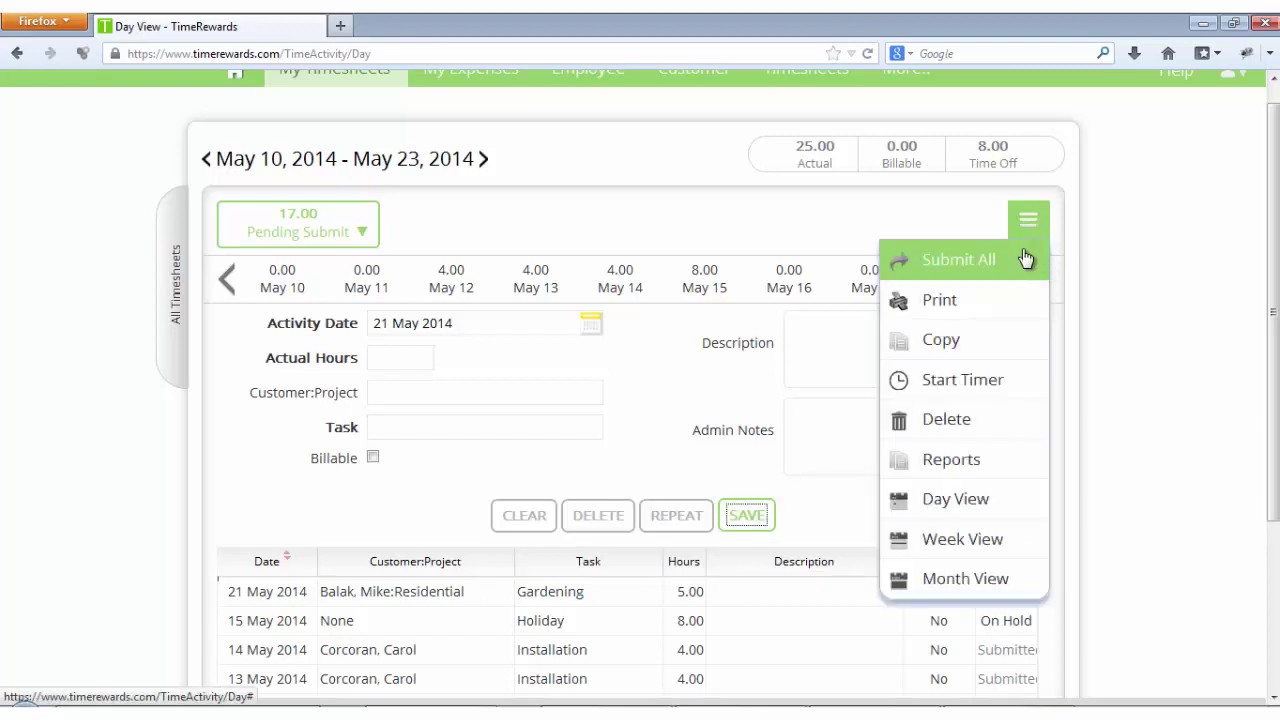
pyautogui.click(805, 230)
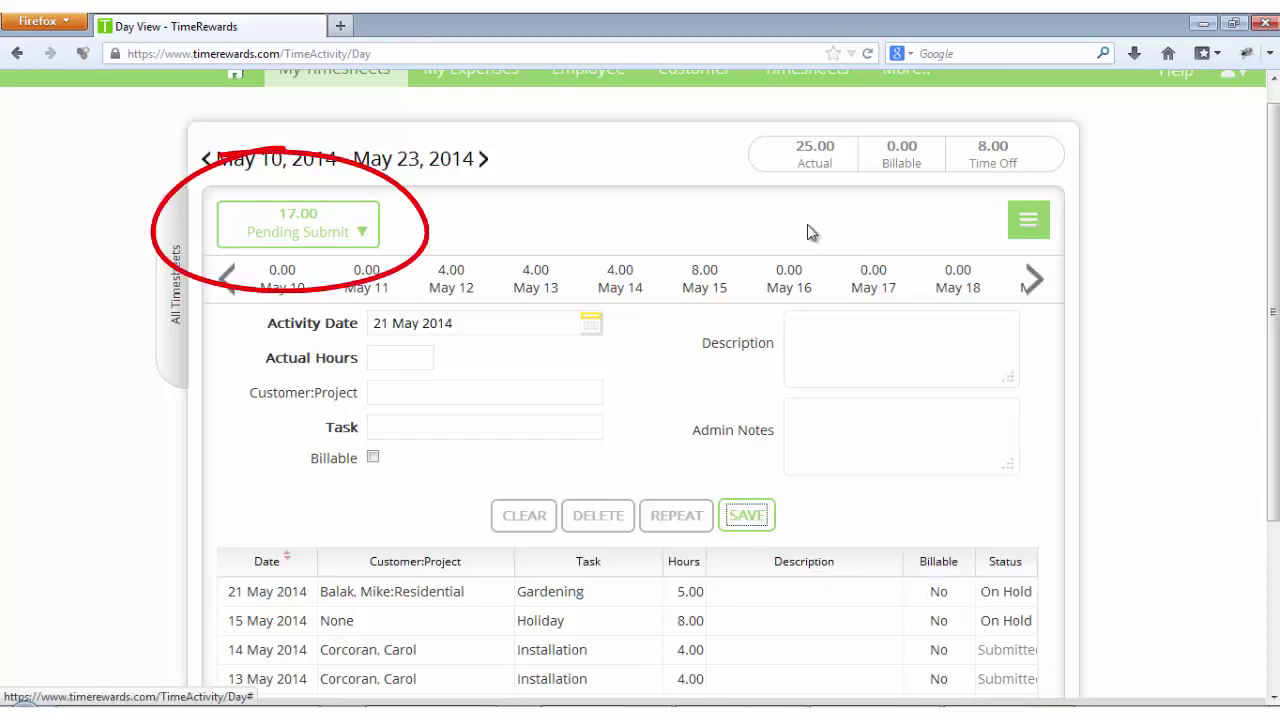
pyautogui.scroll(1, 1000, 350)
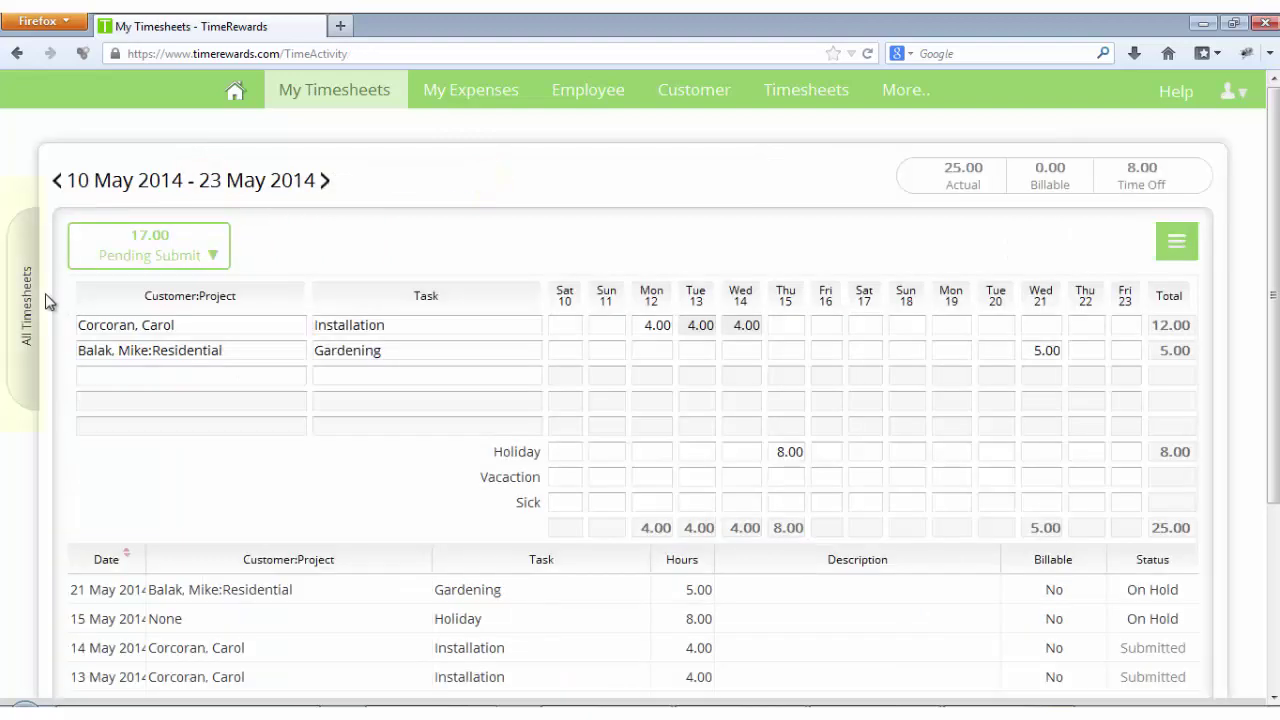
# - Show the list of all timesheets with their period ends and hours, and close it again
pyautogui.click(27, 300)
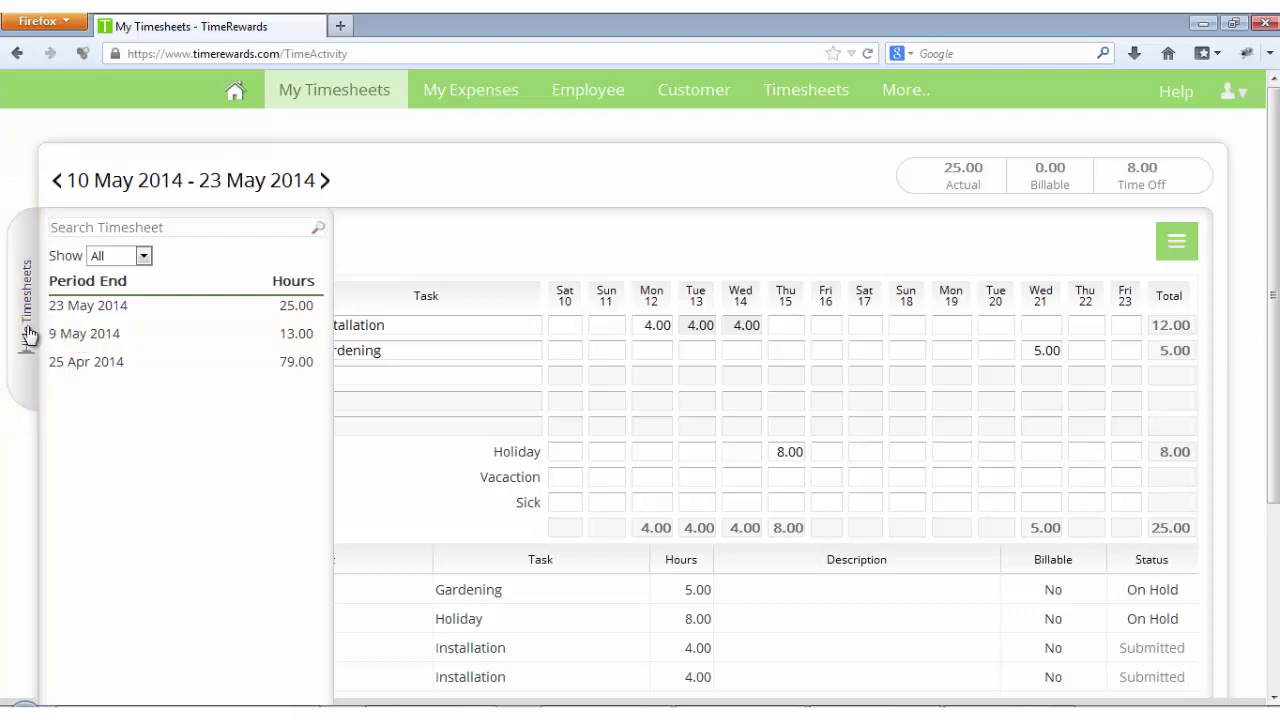
pyautogui.click(28, 335)
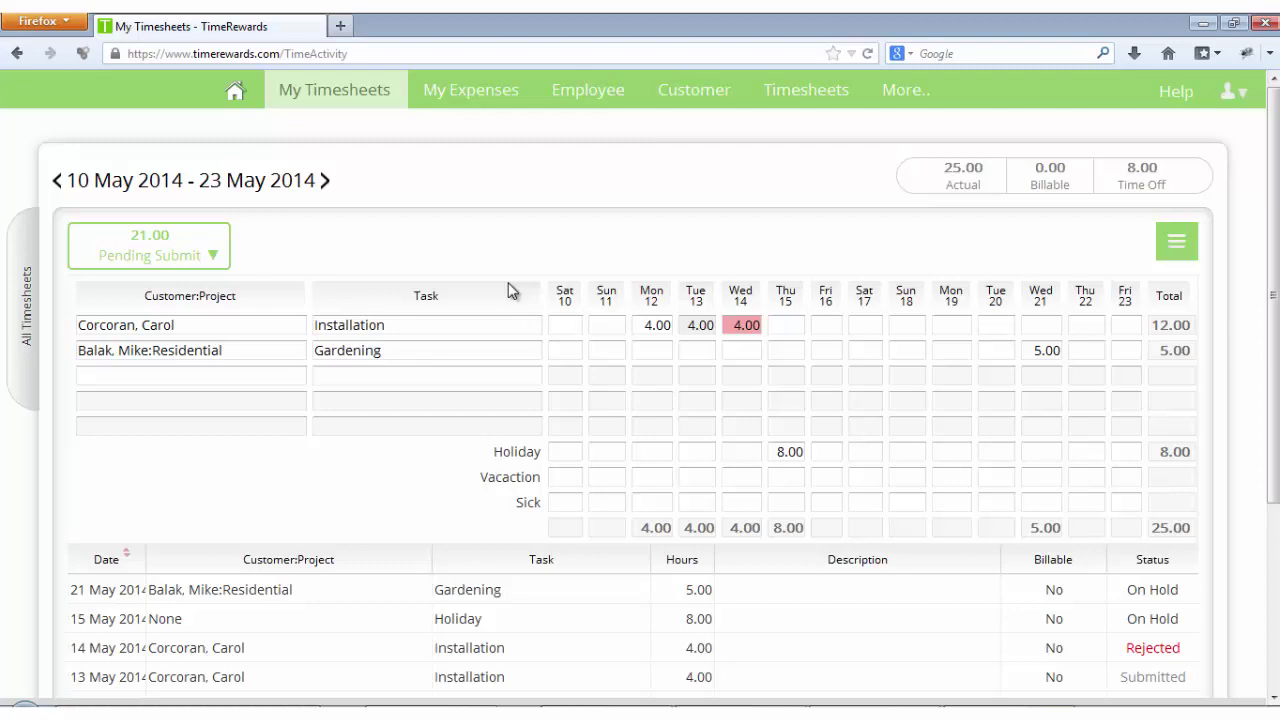
# - Run Timer 1 with a customer as the project and Gardening as the task, and save its time to the timesheet
pyautogui.click(1176, 241)
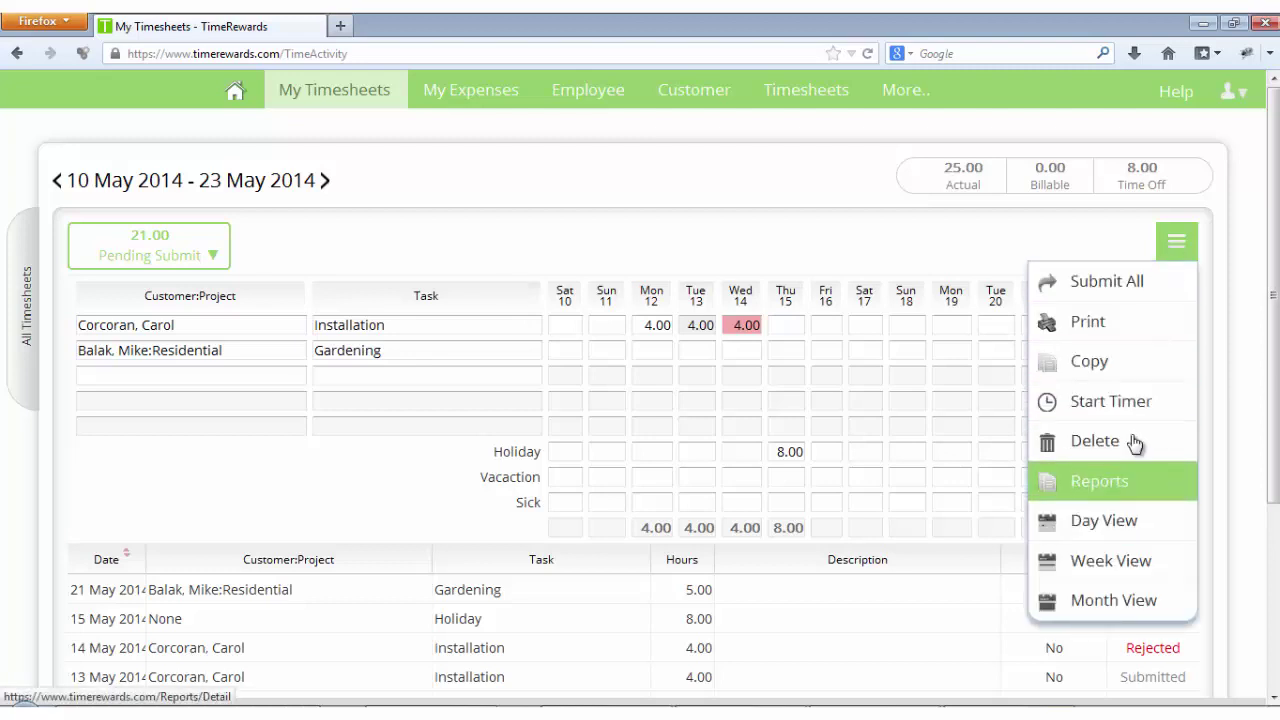
pyautogui.click(1139, 404)
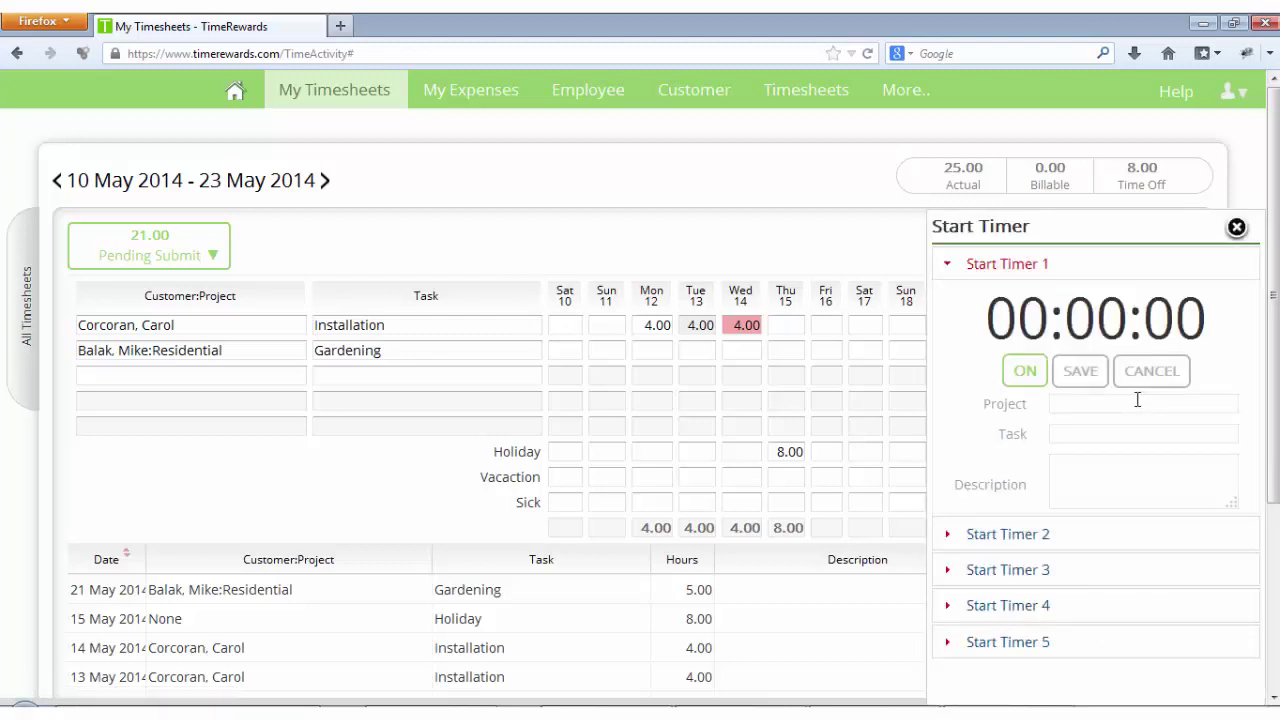
pyautogui.click(1043, 375)
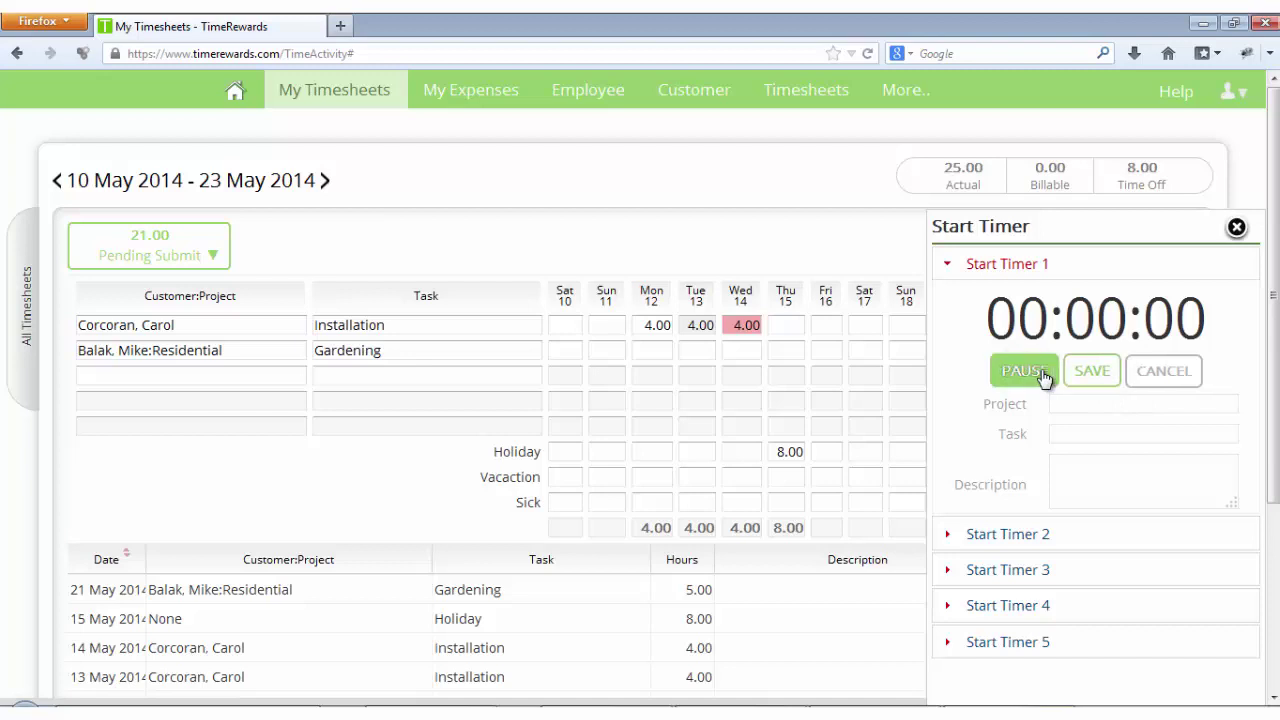
pyautogui.click(1082, 400)
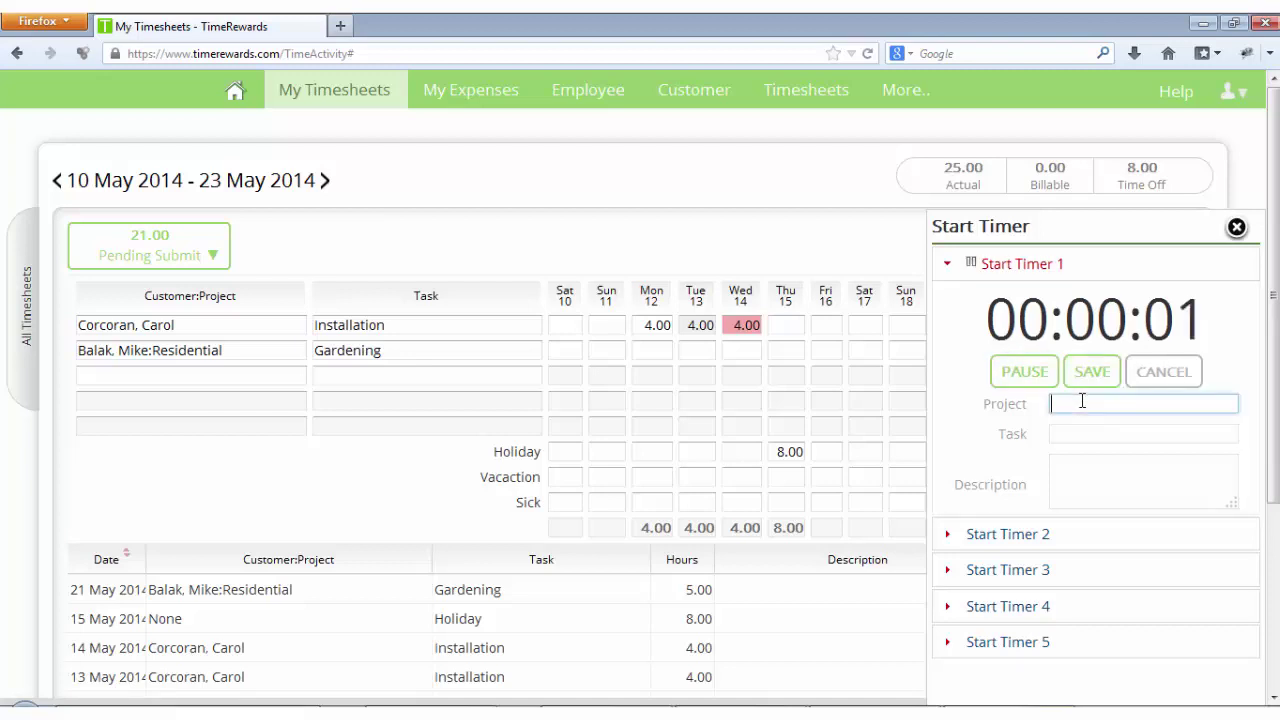
pyautogui.click(1115, 553)
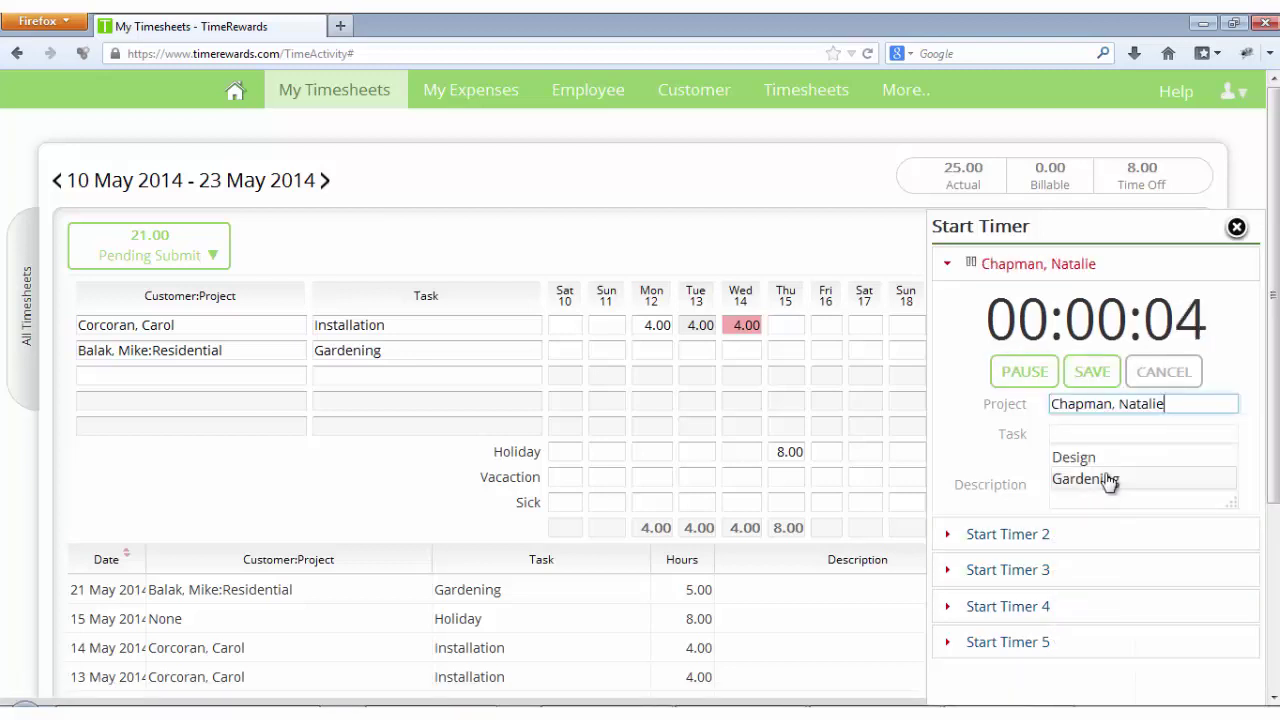
pyautogui.click(1110, 479)
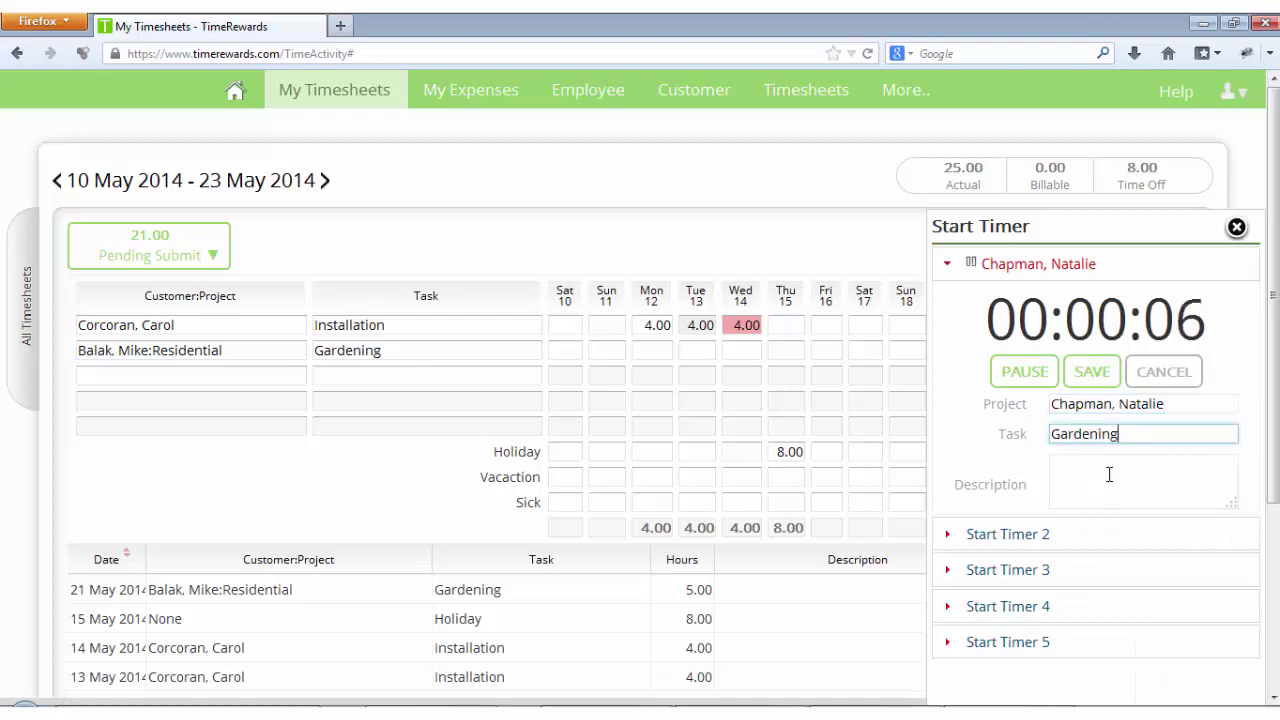
pyautogui.click(1105, 388)
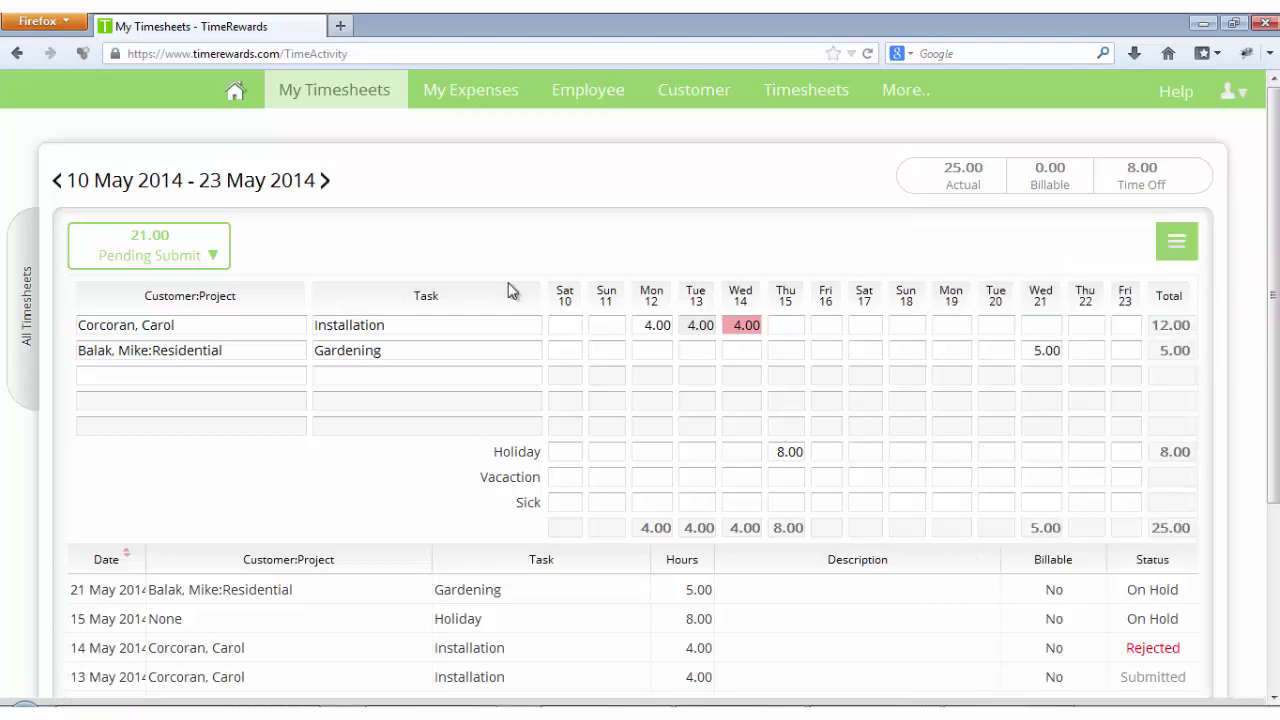
# - View the options for copying the last period's timesheet, and close them without copying
pyautogui.click(1195, 246)
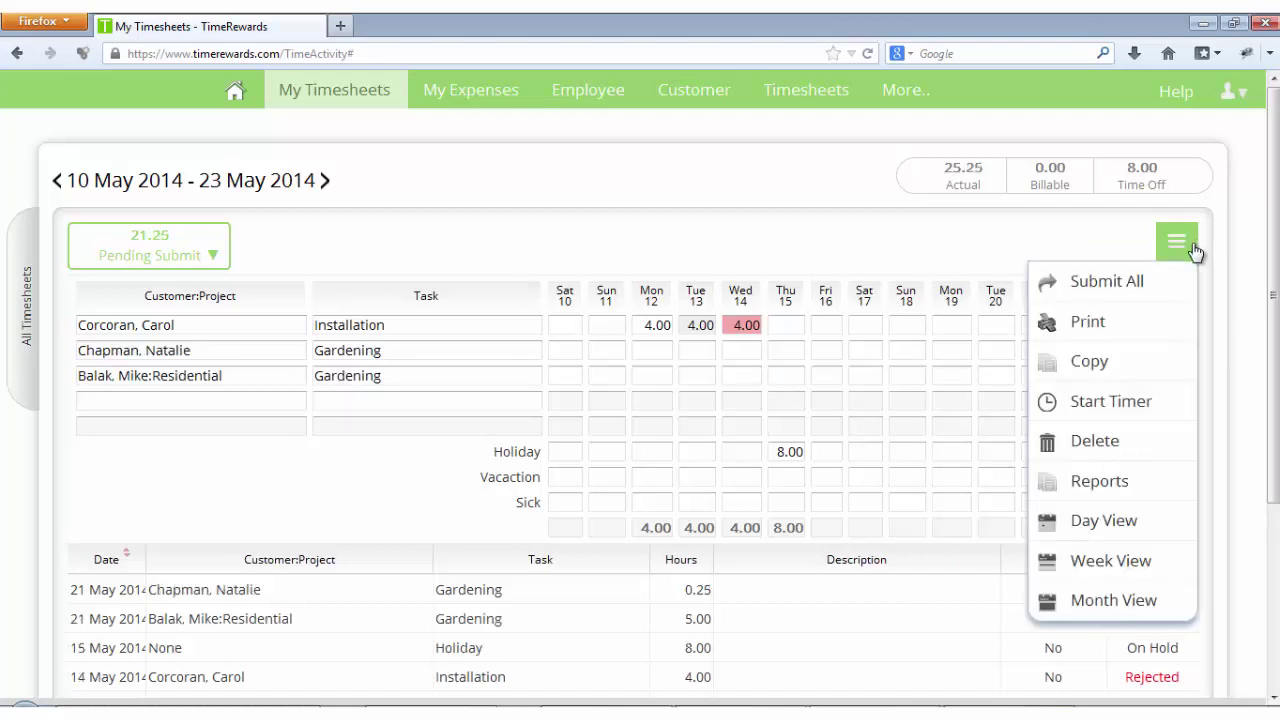
pyautogui.click(1146, 360)
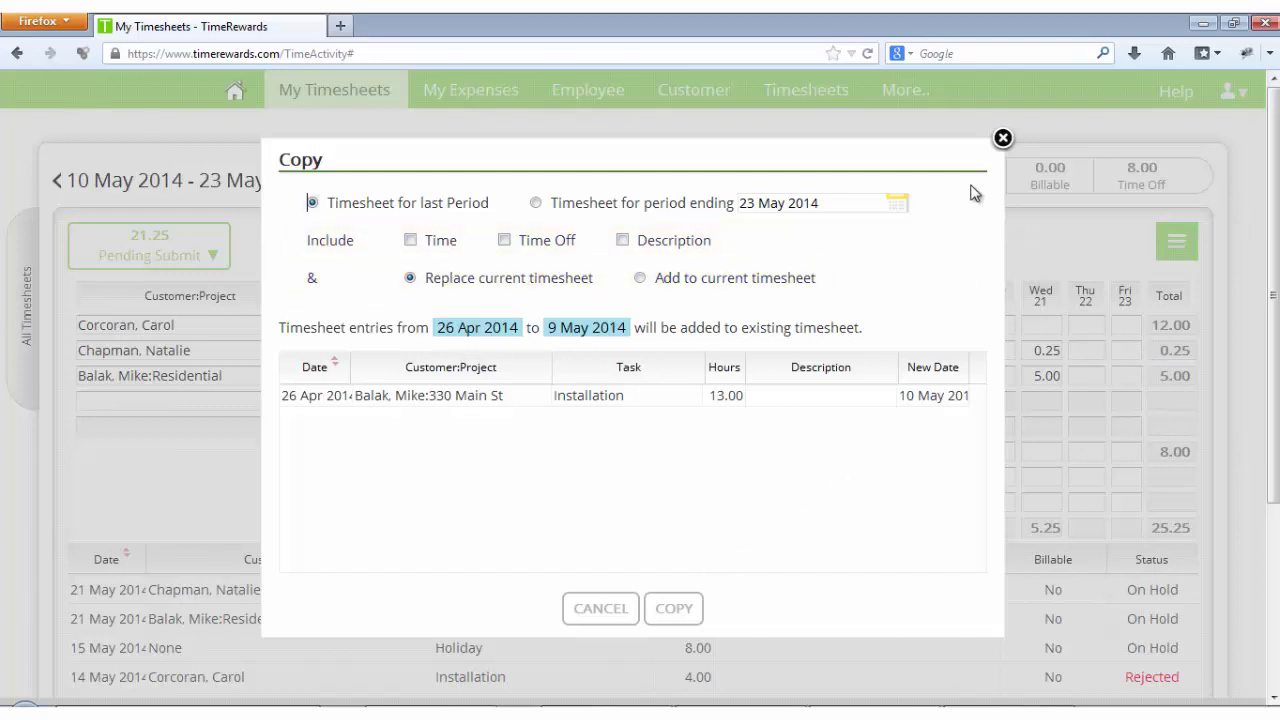
pyautogui.click(1002, 138)
# - View the printable report of the 10–23 May 2014 timesheet, and close its window
pyautogui.click(1162, 254)
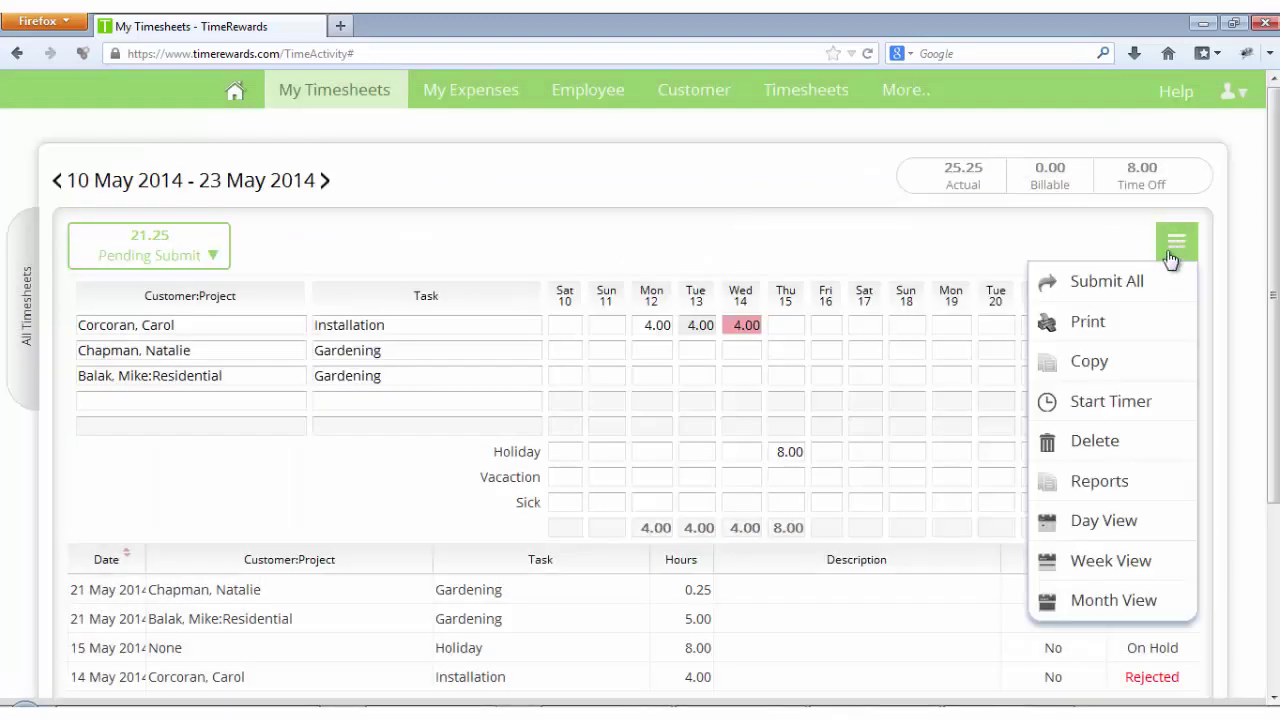
pyautogui.click(1153, 324)
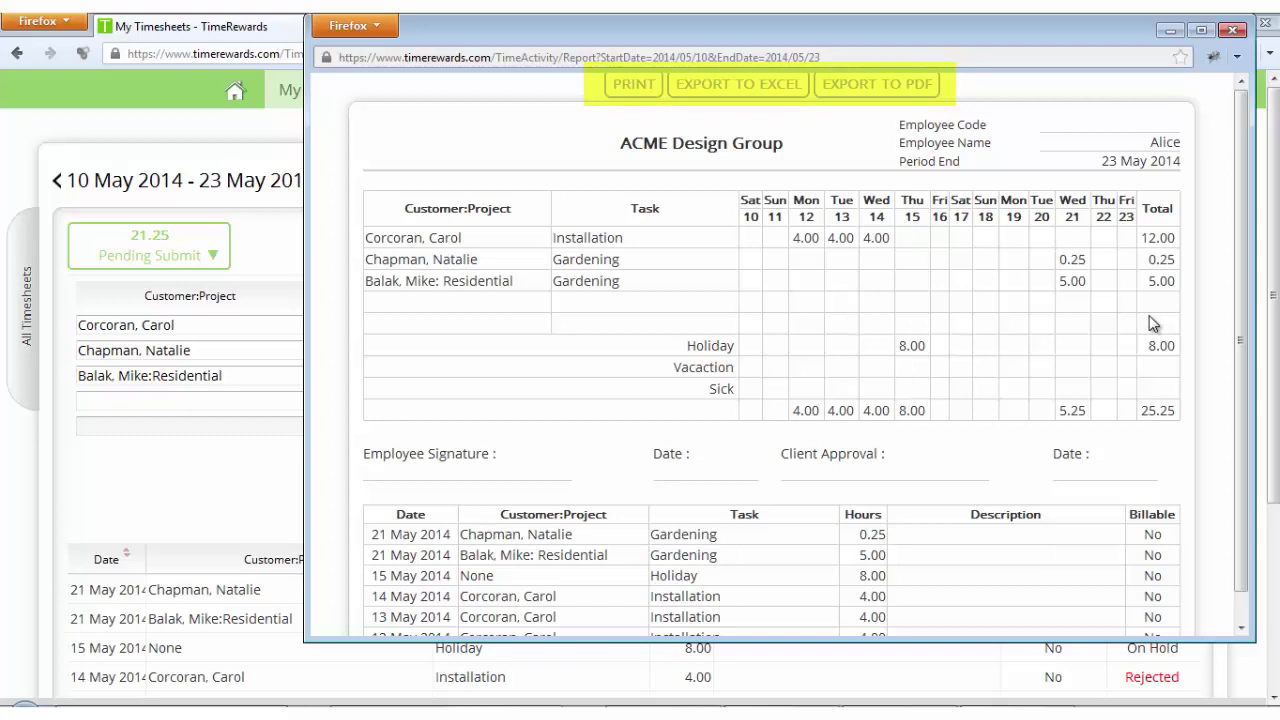
pyautogui.click(1234, 29)
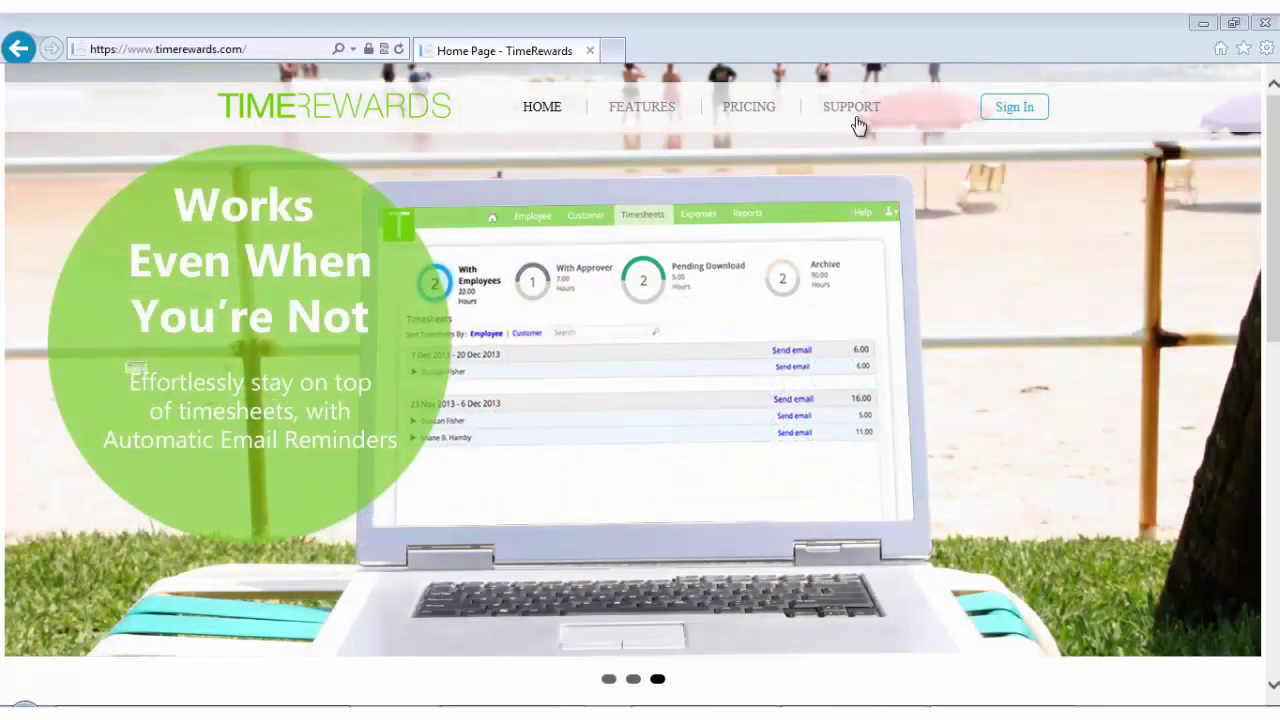
# - Open the Support page of the TimeRewards website
pyautogui.click(857, 118)
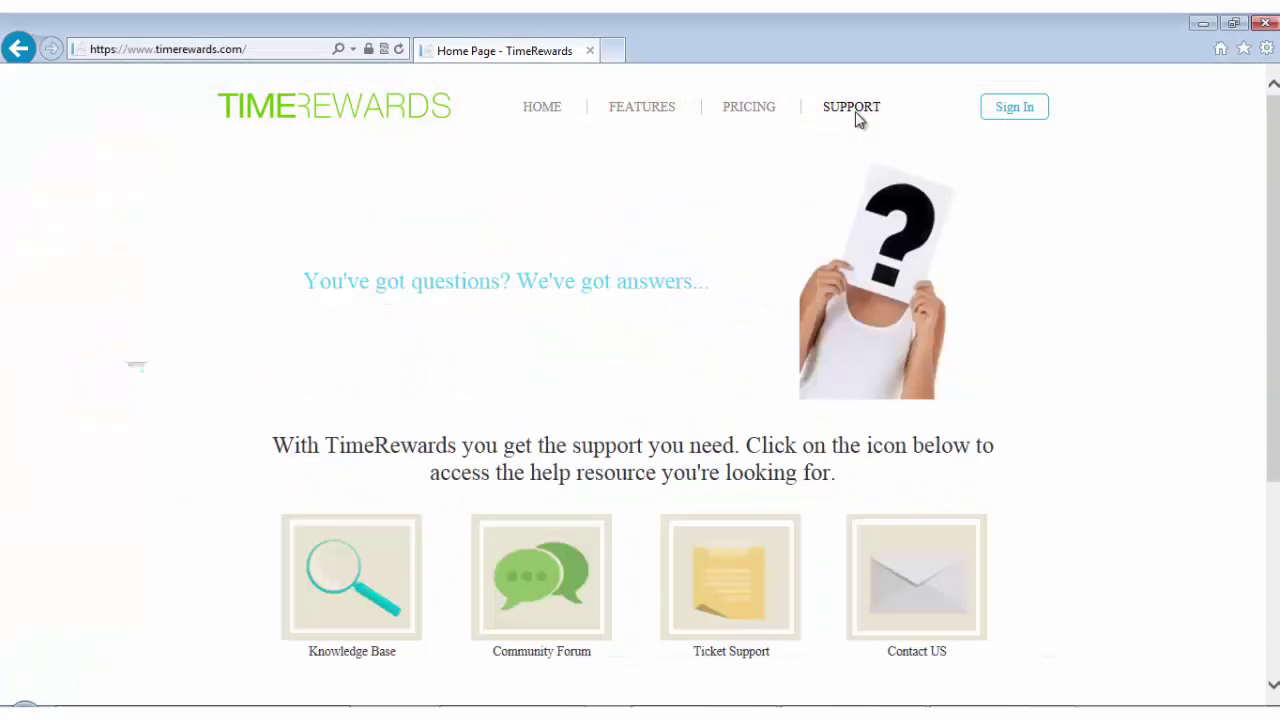